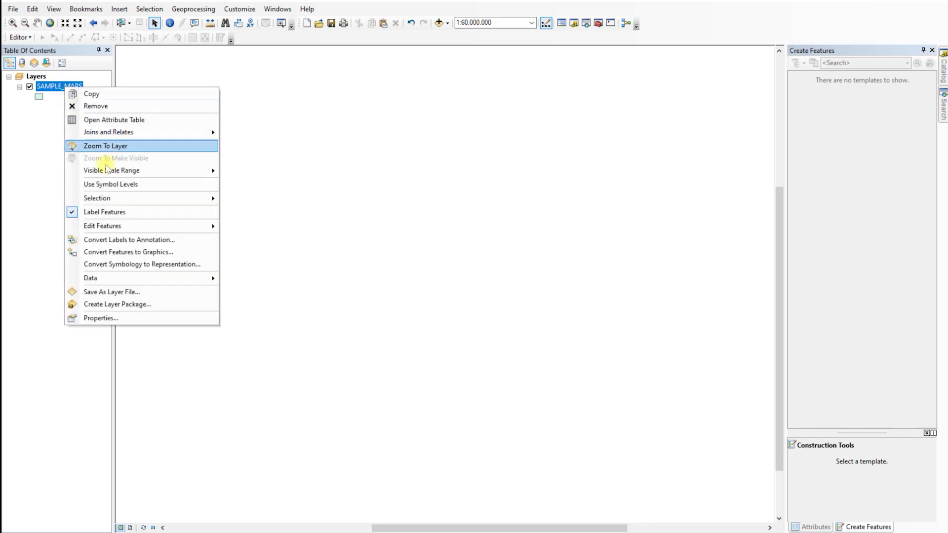
- Start an editing session and choose the SAMPLE_MAPS feature template
{"action": "mouse_move", "coordinate": [139, 224]}
{"action": "left_click", "coordinate": [259, 226]}
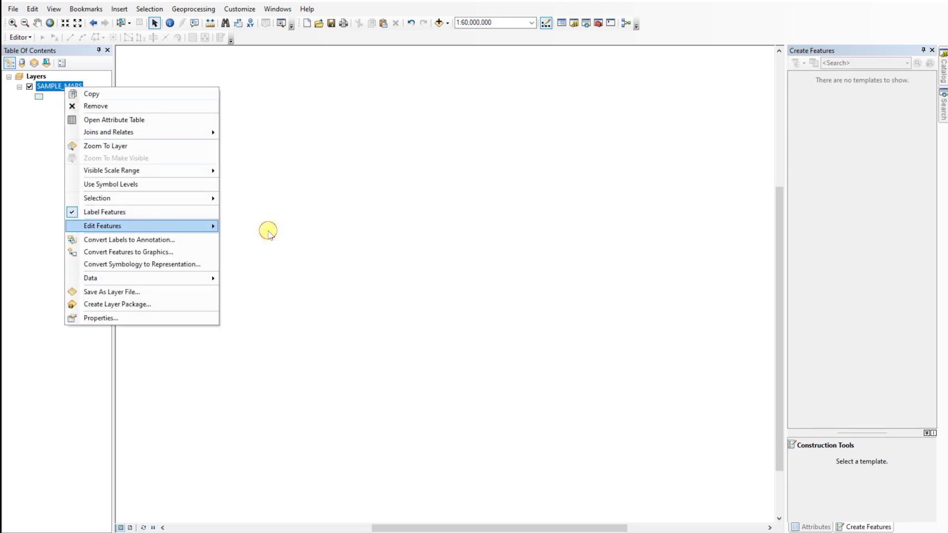
{"action": "left_click", "coordinate": [533, 398]}
{"action": "left_click", "coordinate": [834, 89]}
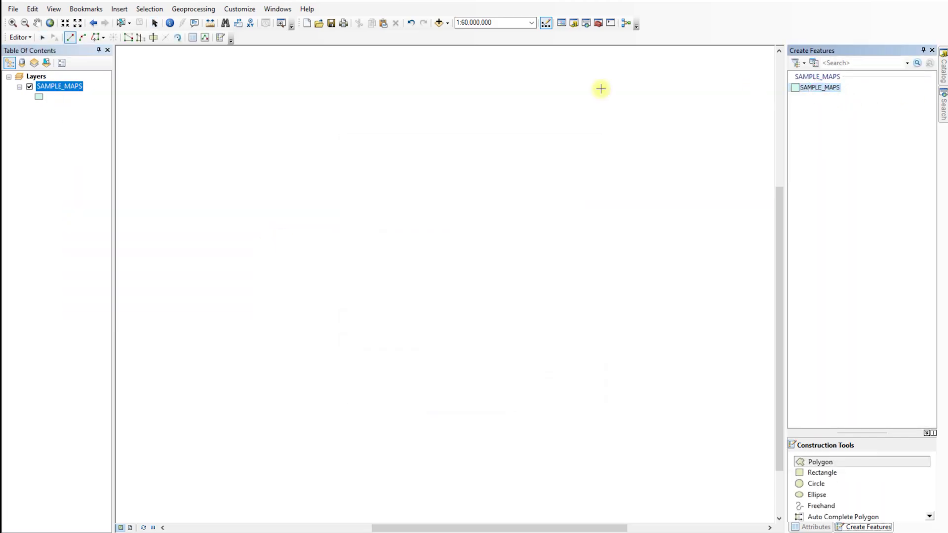
- Draw a nine-vertex irregular polygon with two notches around the whole parcel area
{"action": "left_click", "coordinate": [280, 96]}
{"action": "left_click", "coordinate": [246, 388]}
{"action": "left_click", "coordinate": [385, 403]}
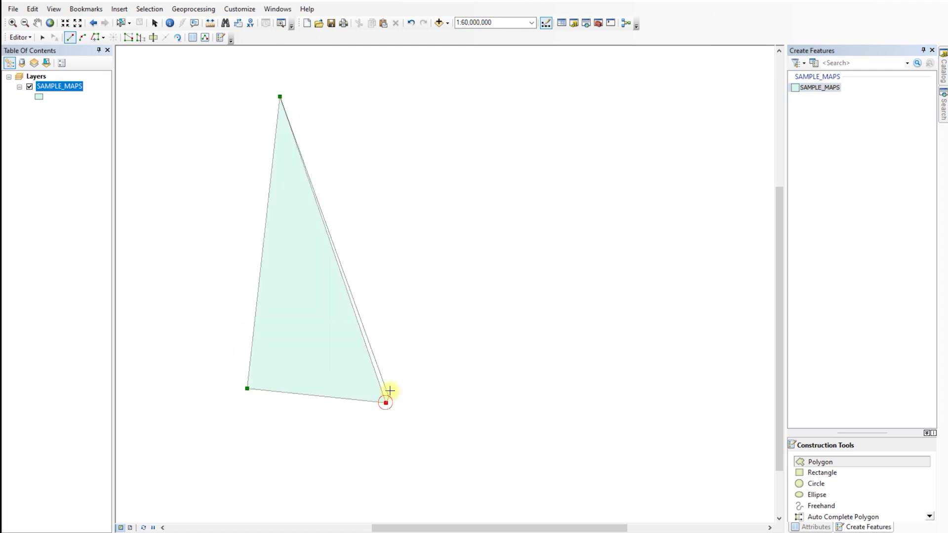
{"action": "left_click", "coordinate": [394, 318]}
{"action": "left_click", "coordinate": [598, 440]}
{"action": "left_click", "coordinate": [763, 410]}
{"action": "left_click", "coordinate": [745, 146]}
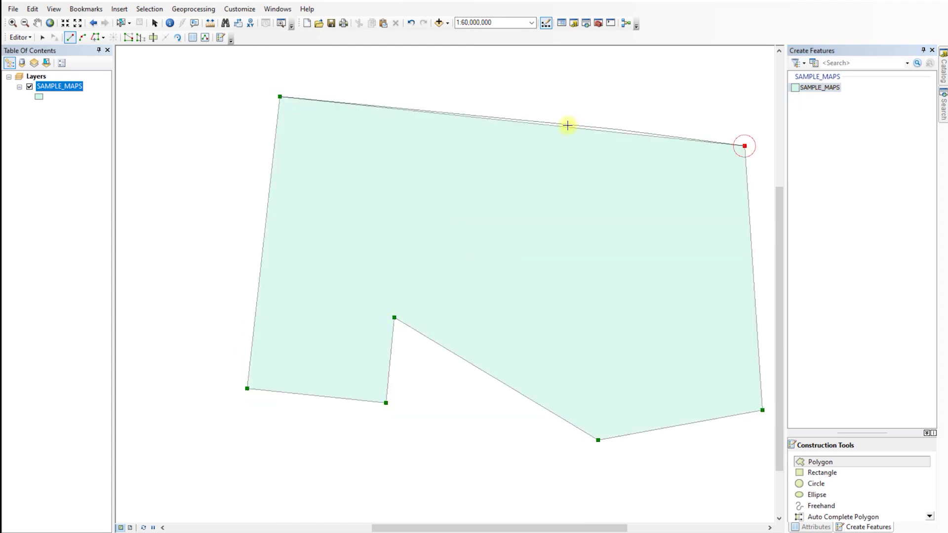
{"action": "left_click", "coordinate": [501, 232]}
{"action": "double_click", "coordinate": [507, 85]}
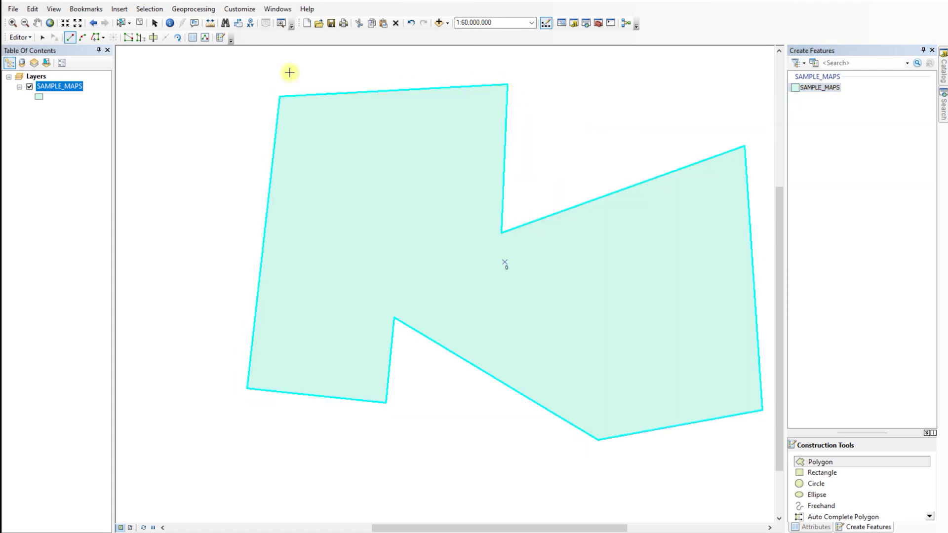
{"action": "left_click", "coordinate": [153, 37]}
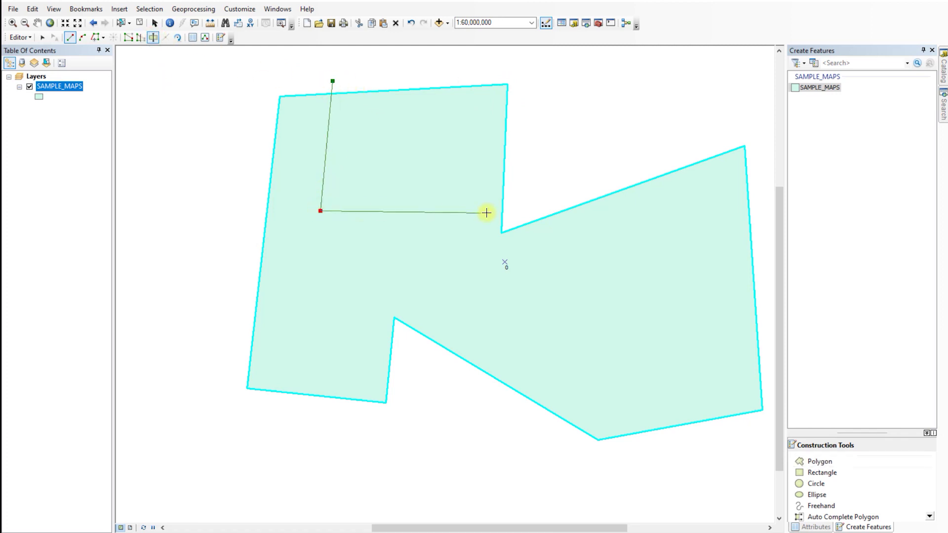
- Cut the big polygon along a winding line through its inner, notch and top-right corners
{"action": "left_click", "coordinate": [502, 233]}
{"action": "left_click", "coordinate": [491, 440]}
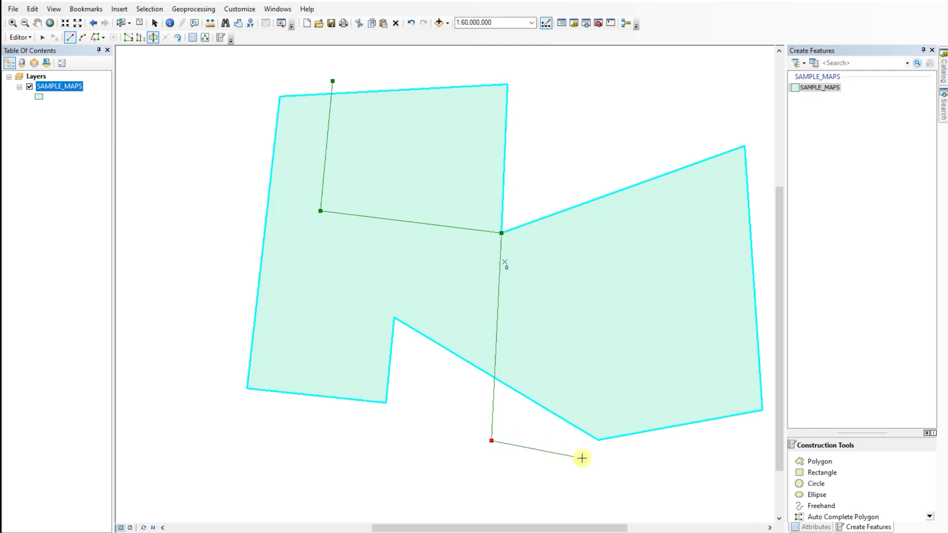
{"action": "left_click", "coordinate": [680, 481]}
{"action": "left_click", "coordinate": [639, 131]}
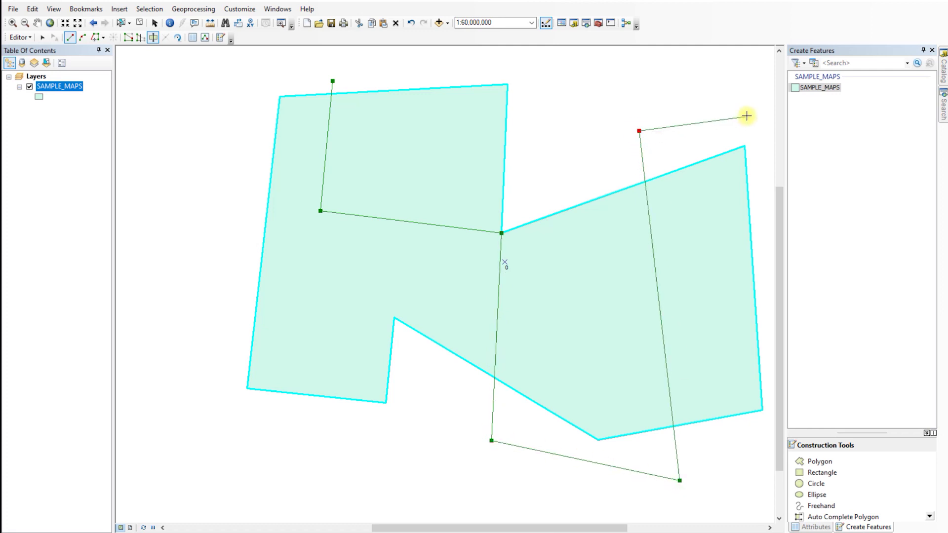
{"action": "left_click", "coordinate": [751, 115]}
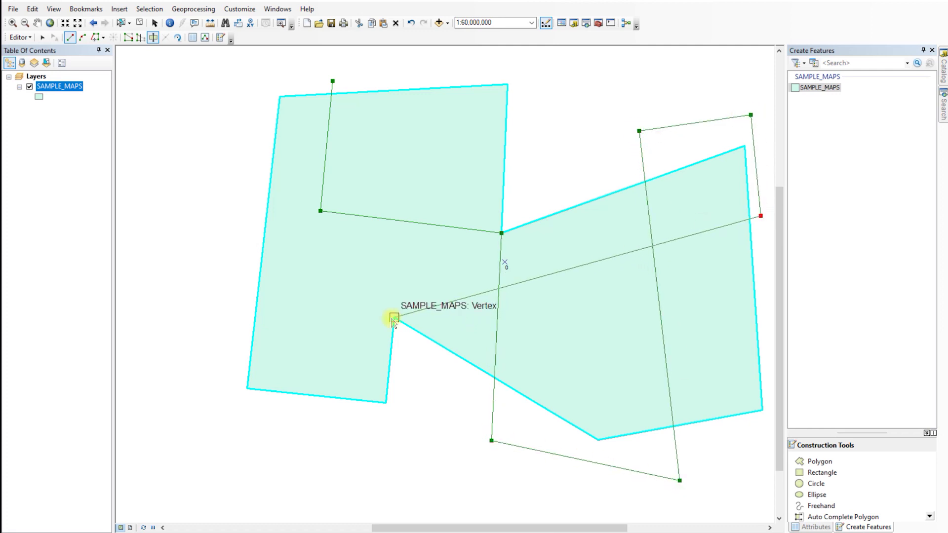
{"action": "left_click", "coordinate": [394, 317]}
{"action": "left_click", "coordinate": [192, 299]}
{"action": "left_click", "coordinate": [188, 475]}
{"action": "left_click", "coordinate": [319, 475]}
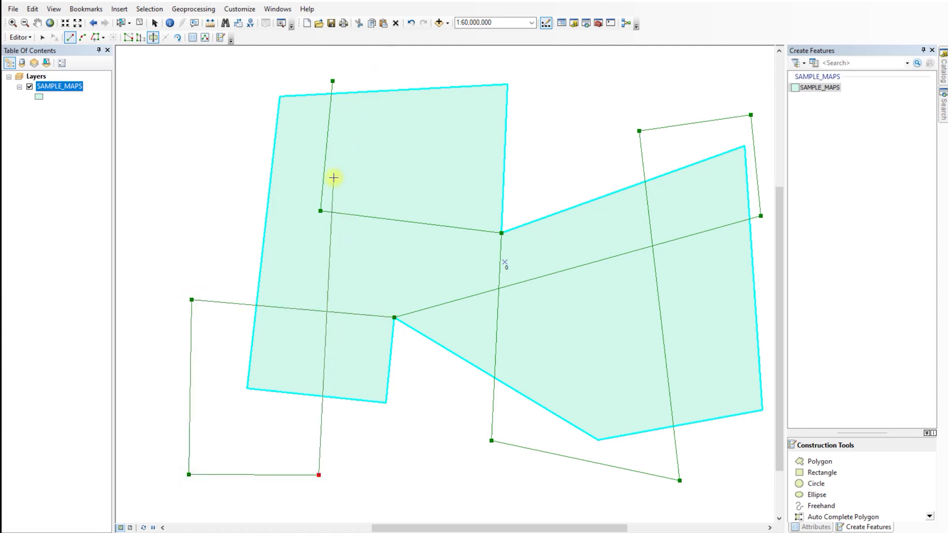
{"action": "left_click", "coordinate": [350, 202]}
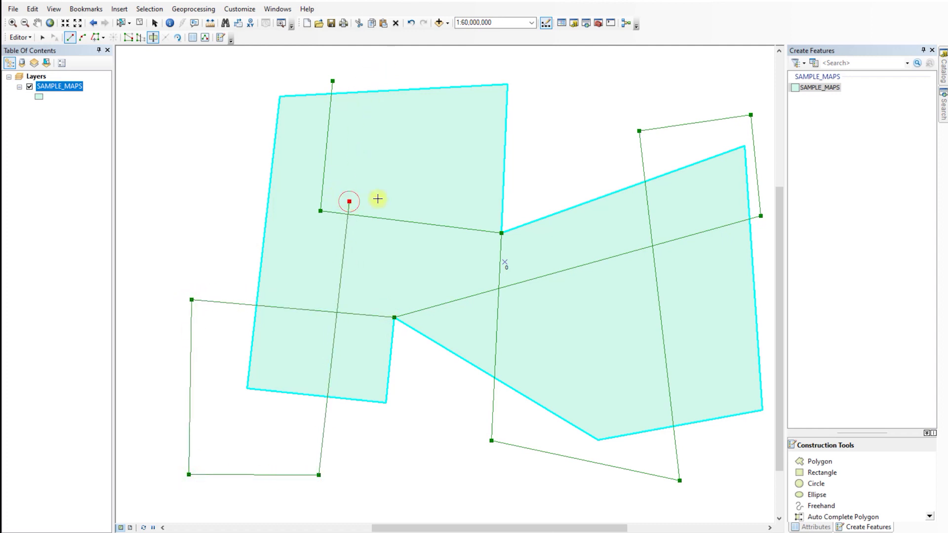
{"action": "left_click", "coordinate": [507, 86]}
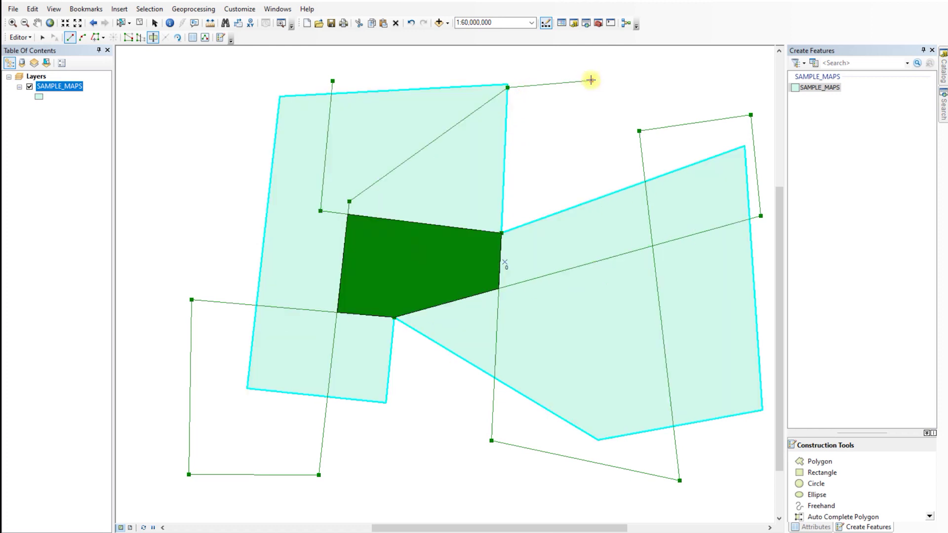
{"action": "double_click", "coordinate": [591, 80]}
- Cut the right block vertically and the selected pieces horizontally
{"action": "left_click", "coordinate": [578, 118]}
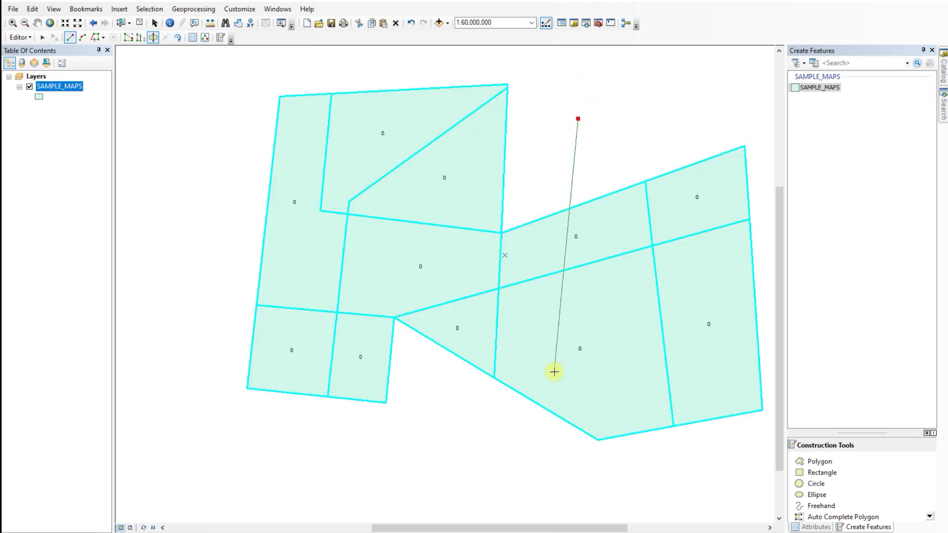
{"action": "double_click", "coordinate": [600, 465]}
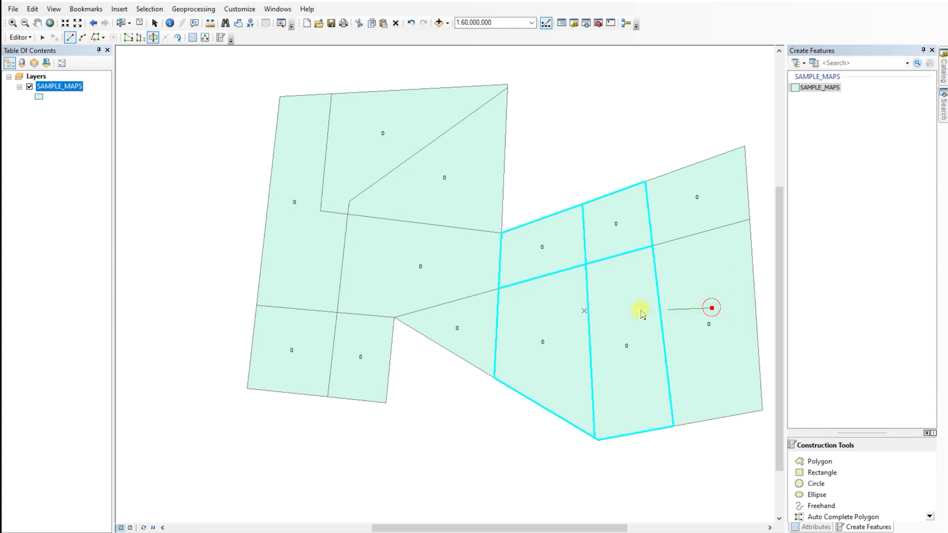
{"action": "double_click", "coordinate": [393, 314]}
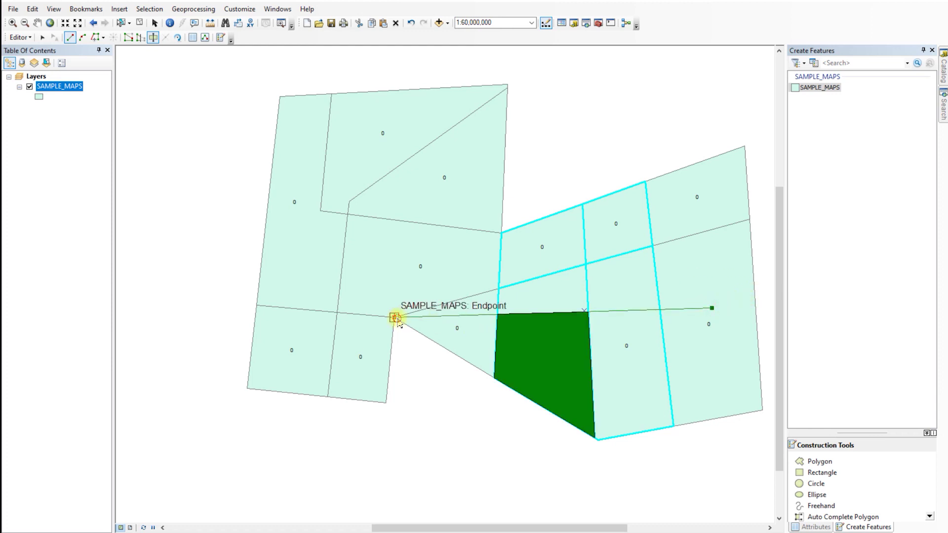
- Subdivide the lower-right pieces further with another winding cut line, then clear the selection
{"action": "left_click", "coordinate": [543, 427]}
{"action": "left_click", "coordinate": [542, 313]}
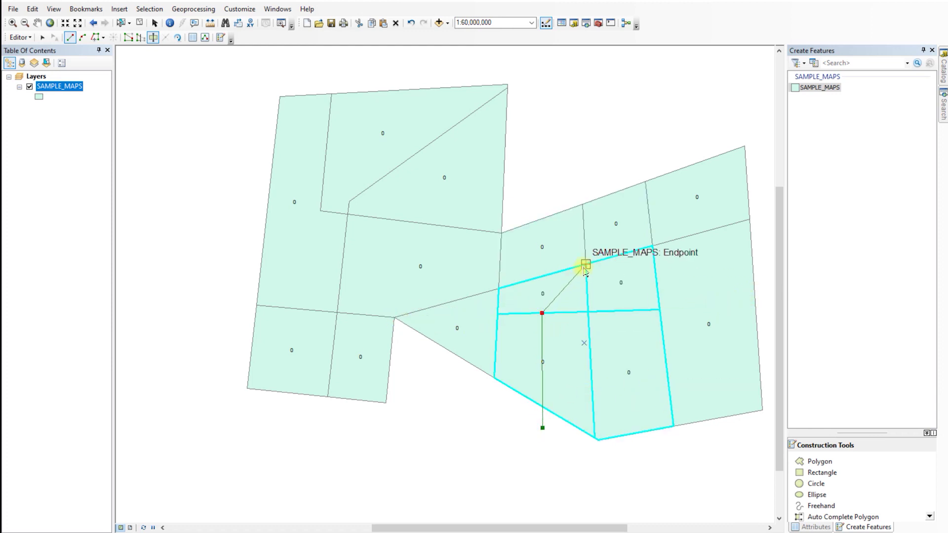
{"action": "left_click", "coordinate": [586, 266]}
{"action": "left_click", "coordinate": [659, 310]}
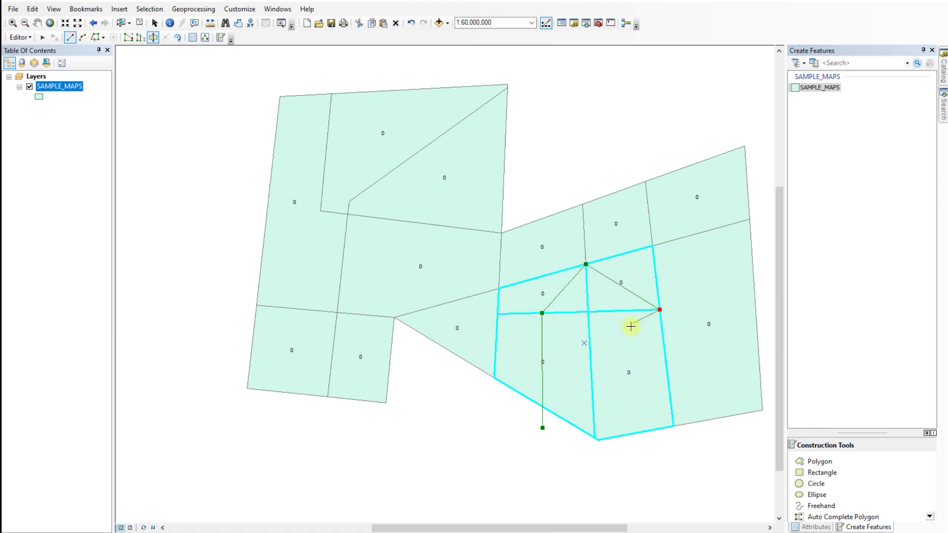
{"action": "left_click", "coordinate": [620, 311]}
{"action": "left_click", "coordinate": [636, 488]}
{"action": "left_click", "coordinate": [727, 454]}
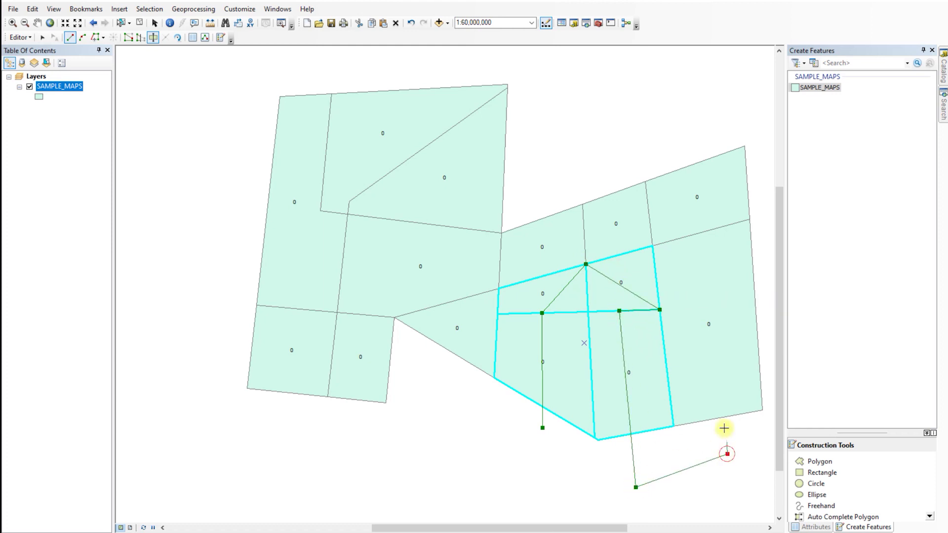
{"action": "left_click", "coordinate": [707, 358]}
{"action": "left_click", "coordinate": [495, 378]}
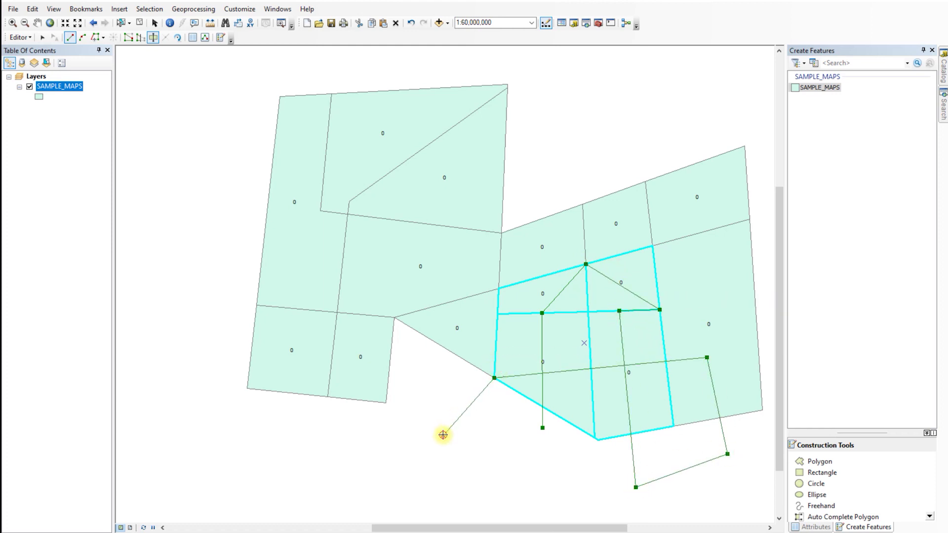
{"action": "double_click", "coordinate": [447, 435]}
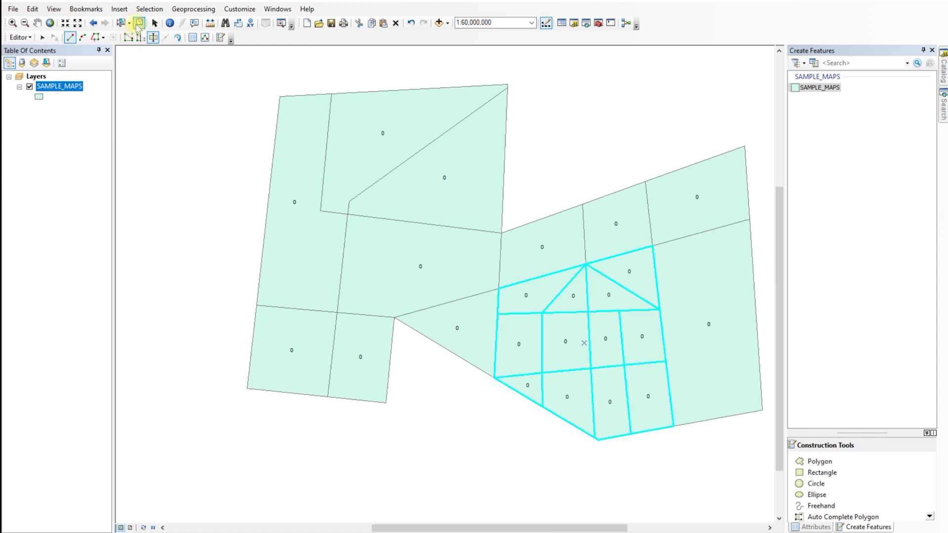
{"action": "left_click", "coordinate": [434, 226]}
- Select all parcels and cut the upper-left area along a line through the central vertex
{"action": "left_click_drag", "start_coordinate": [238, 86], "coordinate": [660, 457]}
{"action": "left_click", "coordinate": [150, 38]}
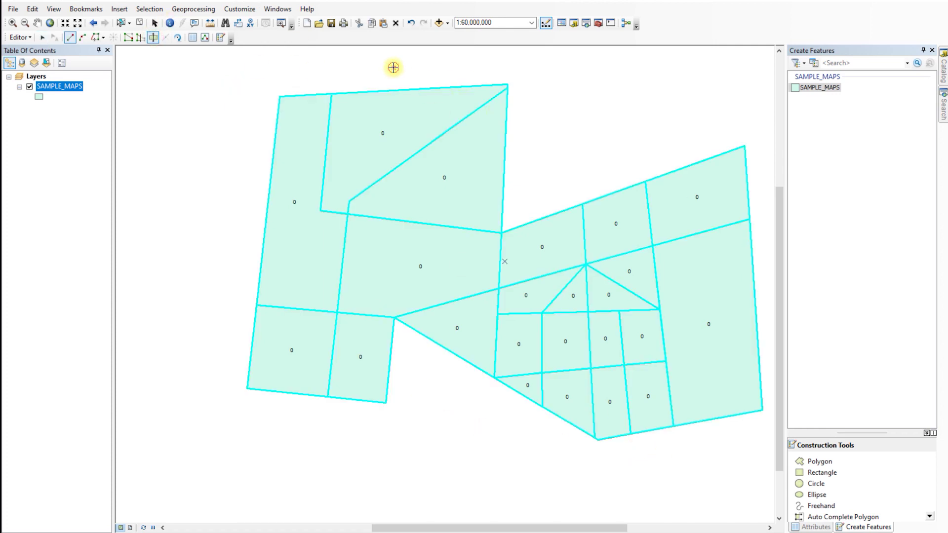
{"action": "left_click", "coordinate": [361, 73]}
{"action": "left_click", "coordinate": [349, 202]}
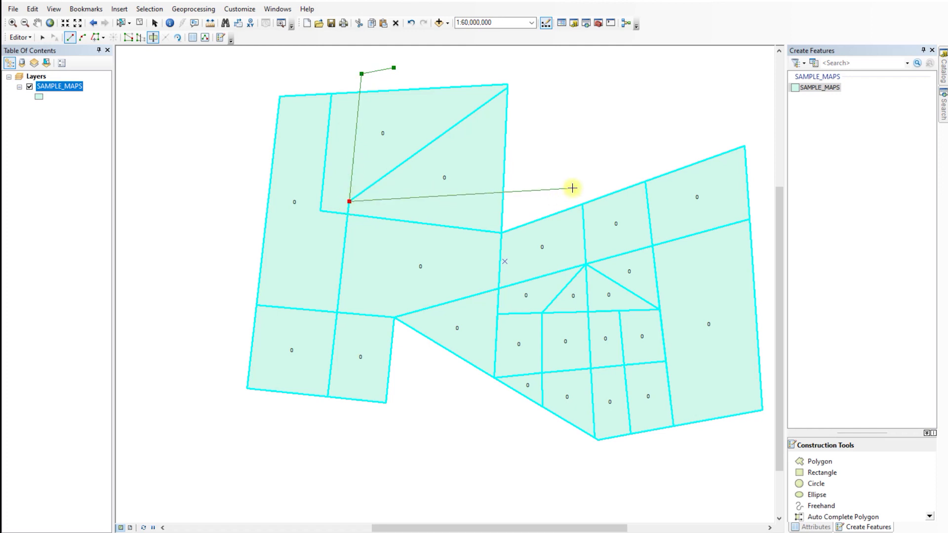
{"action": "left_click", "coordinate": [573, 188]}
{"action": "left_click", "coordinate": [360, 91]}
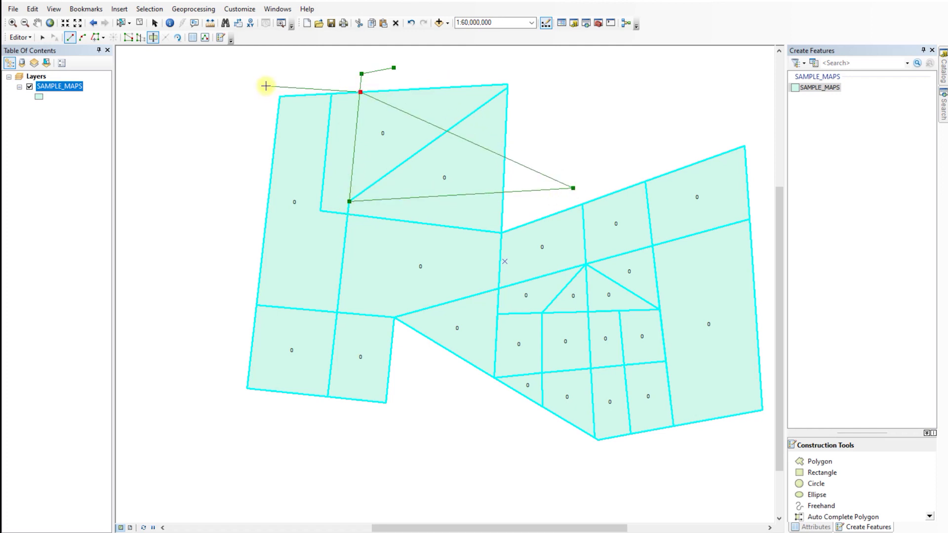
{"action": "left_click", "coordinate": [215, 75]}
{"action": "left_click", "coordinate": [209, 257]}
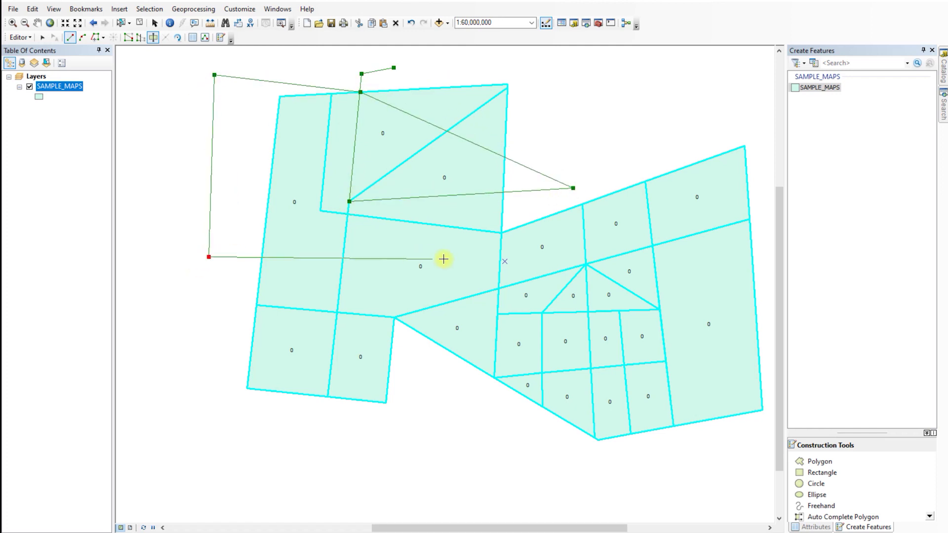
{"action": "left_click", "coordinate": [499, 289]}
{"action": "double_click", "coordinate": [499, 290]}
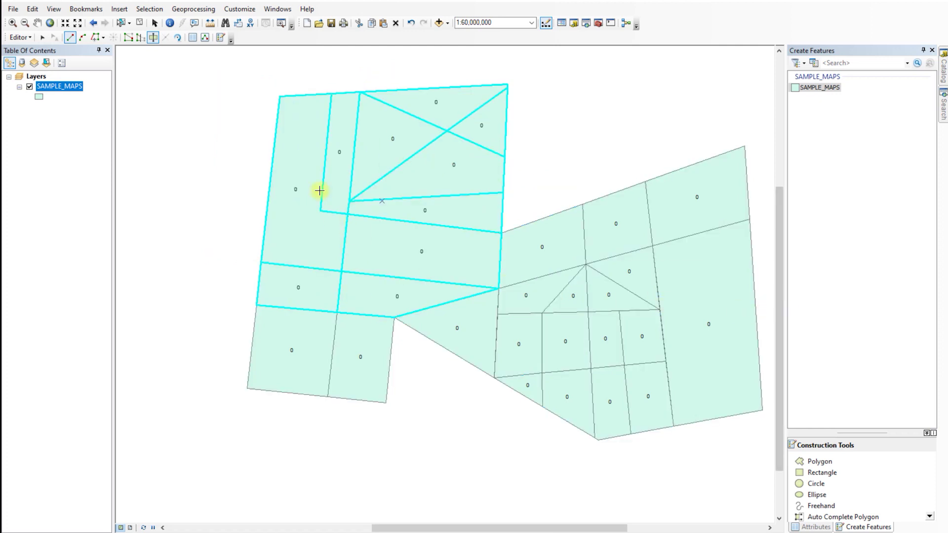
- Add a short cut and another cut line to grid the top-left parcels, then clear the selection
{"action": "left_click", "coordinate": [265, 177]}
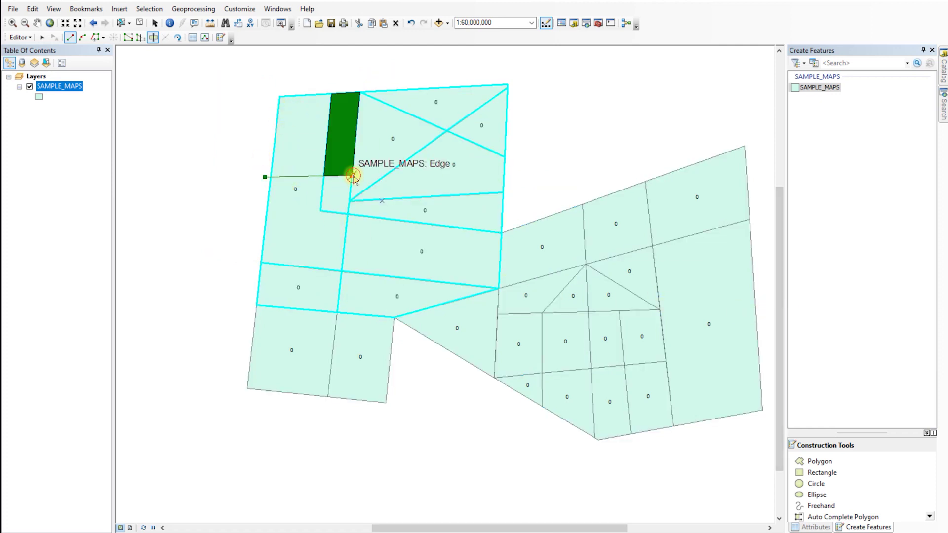
{"action": "double_click", "coordinate": [353, 176]}
{"action": "left_click", "coordinate": [290, 267]}
{"action": "left_click", "coordinate": [256, 305]}
{"action": "left_click", "coordinate": [209, 292]}
{"action": "left_click", "coordinate": [238, 126]}
{"action": "left_click", "coordinate": [400, 133]}
{"action": "double_click", "coordinate": [184, 216]}
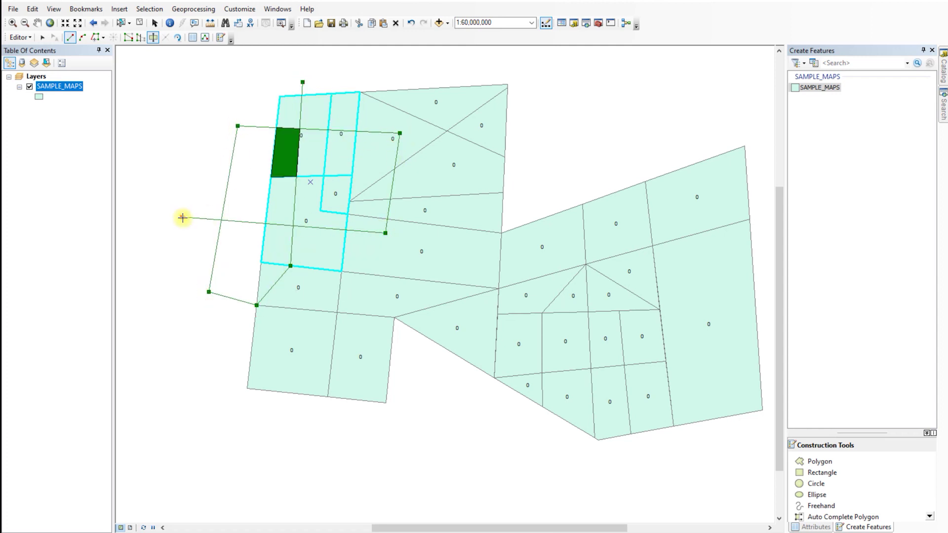
{"action": "left_click", "coordinate": [139, 22]}
- Save the edits and stop editing
{"action": "left_click", "coordinate": [20, 37]}
{"action": "left_click", "coordinate": [35, 61]}
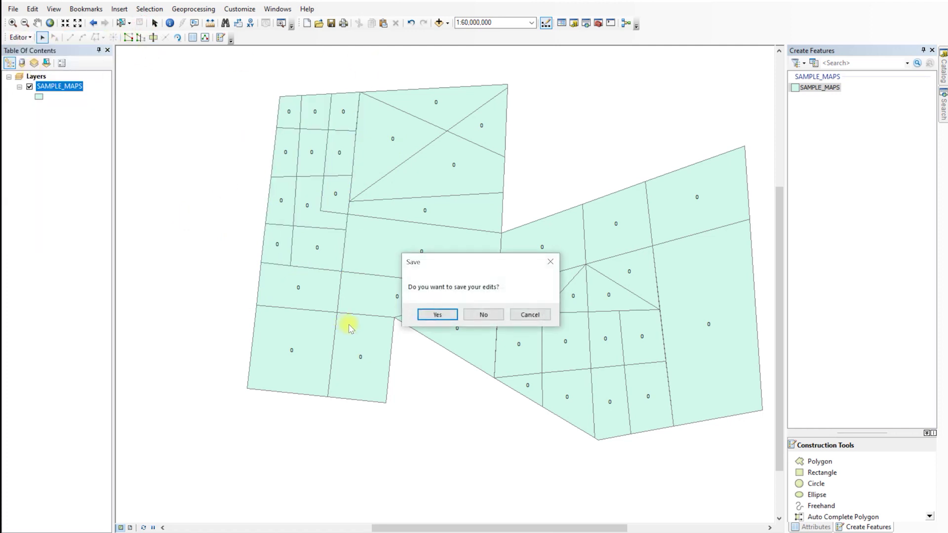
{"action": "left_click", "coordinate": [437, 315]}
{"action": "left_click_drag", "start_coordinate": [469, 301], "coordinate": [404, 298]}
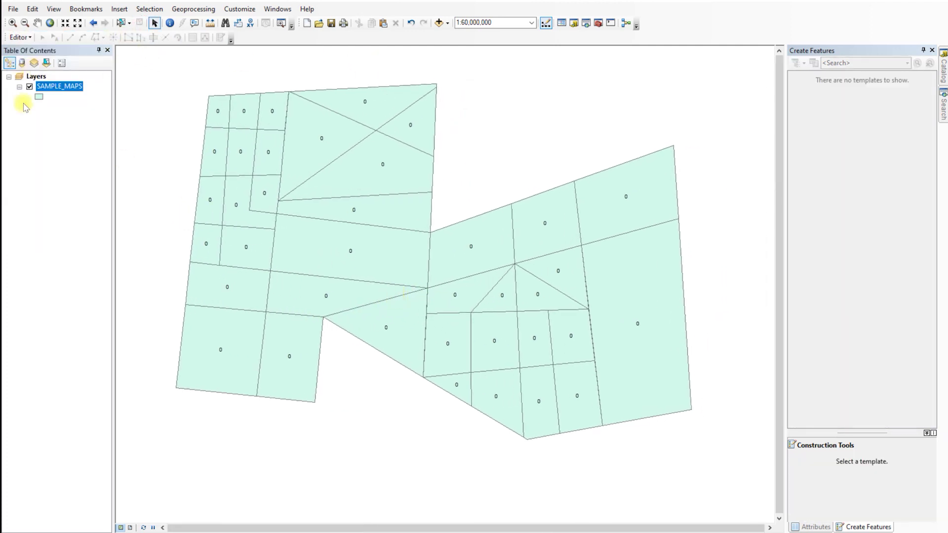
- Open the SAMPLE_MAPS attribute table and view its appearance settings without changing anything
{"action": "right_click", "coordinate": [53, 89]}
{"action": "left_click", "coordinate": [74, 121]}
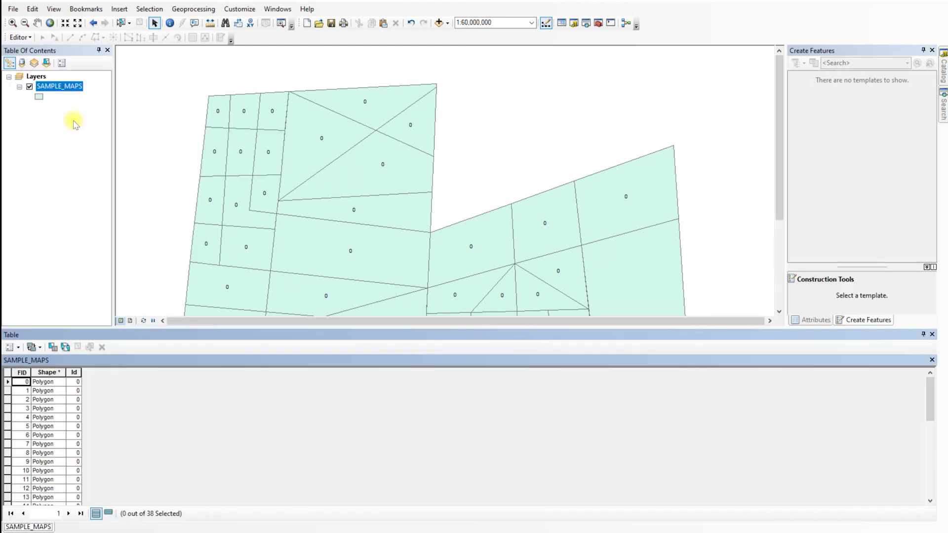
{"action": "scroll", "coordinate": [95, 439], "scroll_direction": "down", "scroll_amount": 8}
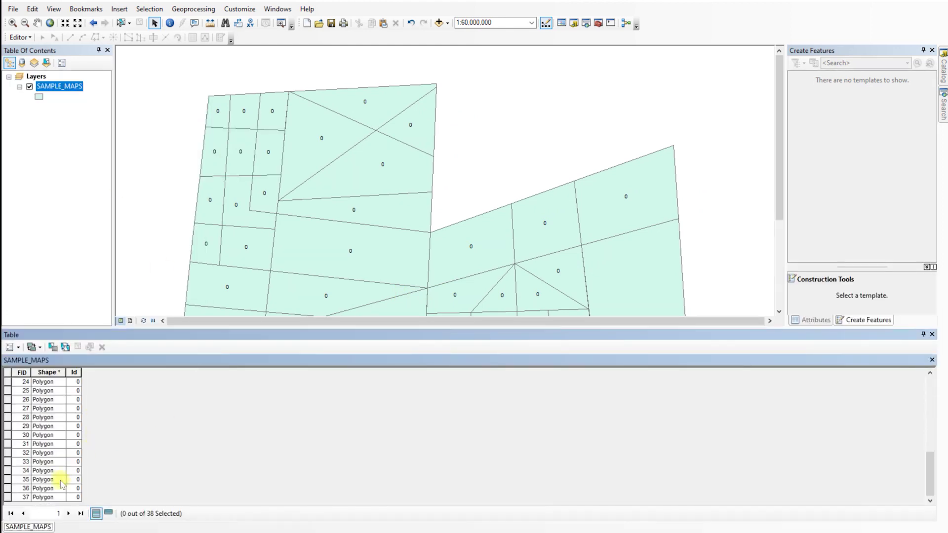
{"action": "scroll", "coordinate": [64, 482], "scroll_direction": "up", "scroll_amount": 8}
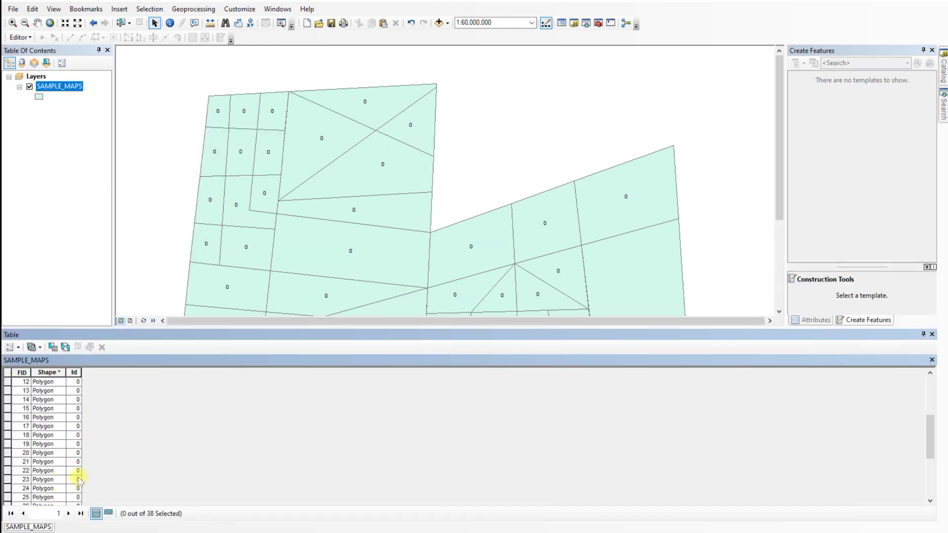
{"action": "left_click", "coordinate": [14, 348]}
{"action": "left_click", "coordinate": [15, 348]}
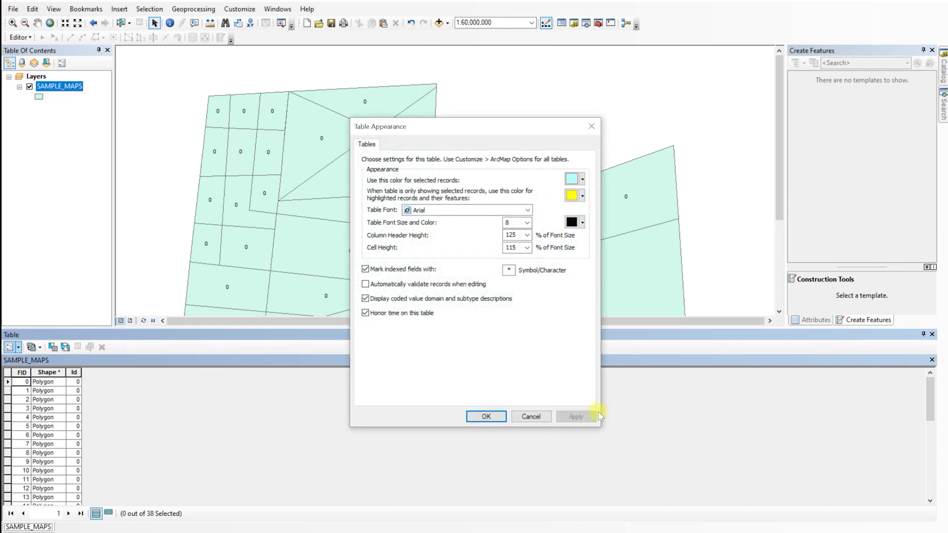
{"action": "left_click", "coordinate": [530, 414]}
{"action": "left_click_drag", "start_coordinate": [537, 224], "coordinate": [537, 186]}
{"action": "scroll", "coordinate": [537, 186], "scroll_direction": "up", "scroll_amount": 2}
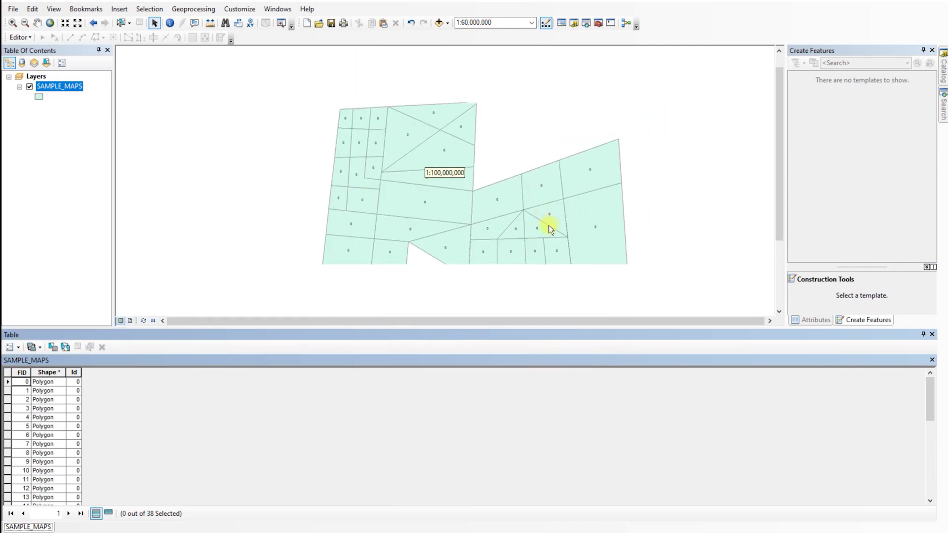
- Add a Short Integer field named NUMBER to the SAMPLE_MAPS table and check the new column
{"action": "left_click", "coordinate": [15, 348]}
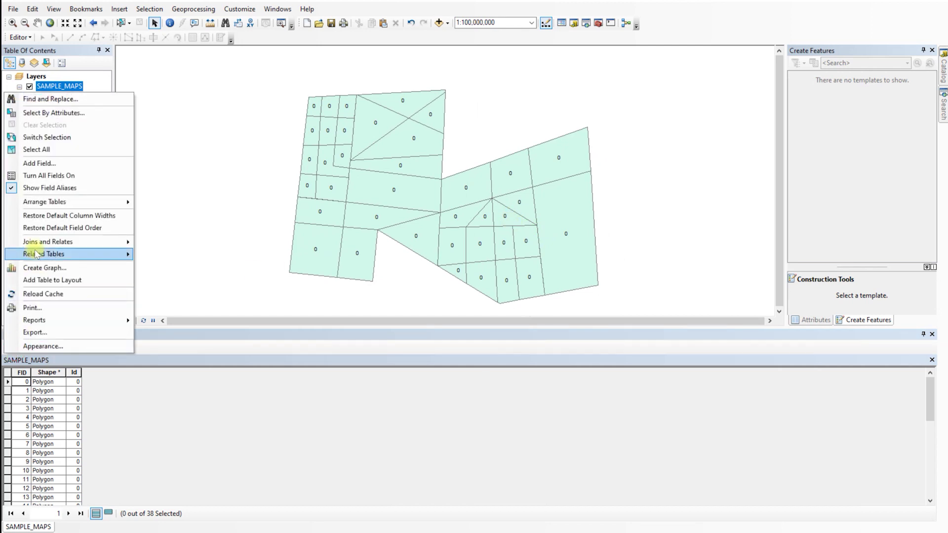
{"action": "left_click", "coordinate": [40, 164]}
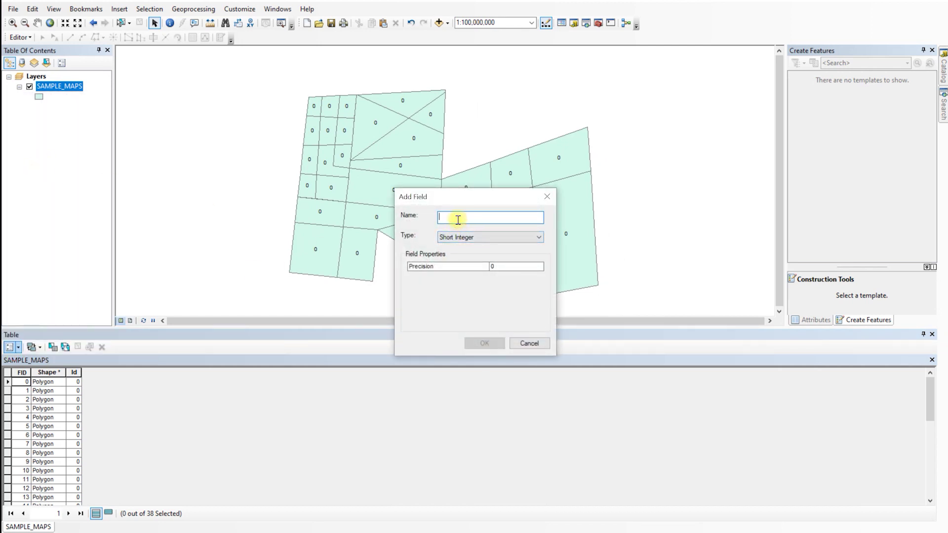
{"action": "type", "text": "NUMBER"}
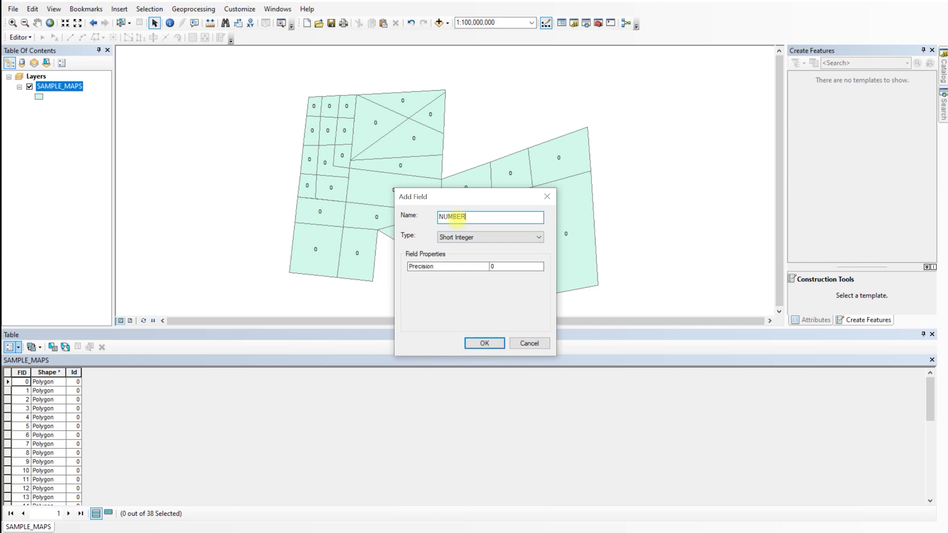
{"action": "left_click", "coordinate": [488, 341]}
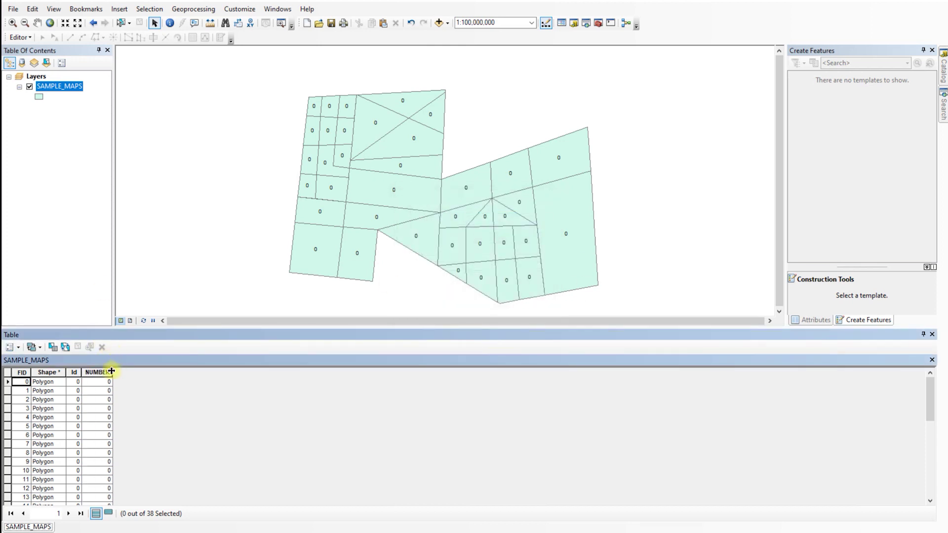
{"action": "scroll", "coordinate": [95, 441], "scroll_direction": "down", "scroll_amount": 8}
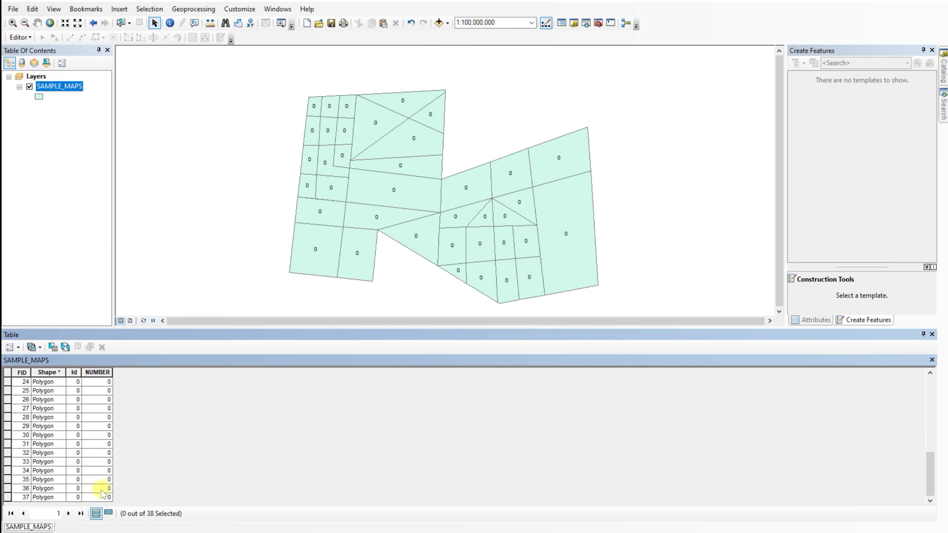
{"action": "scroll", "coordinate": [102, 493], "scroll_direction": "up", "scroll_amount": 8}
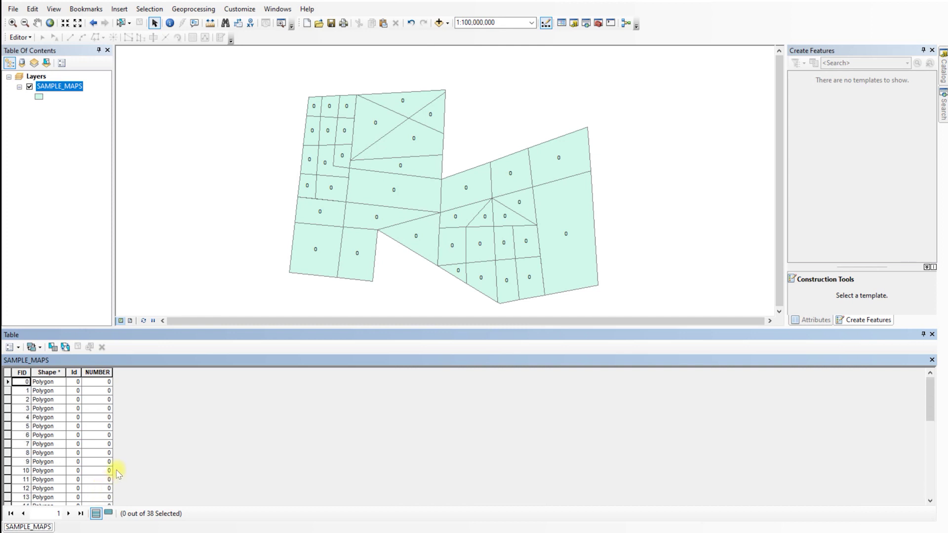
{"action": "key", "text": "alt+Tab"}
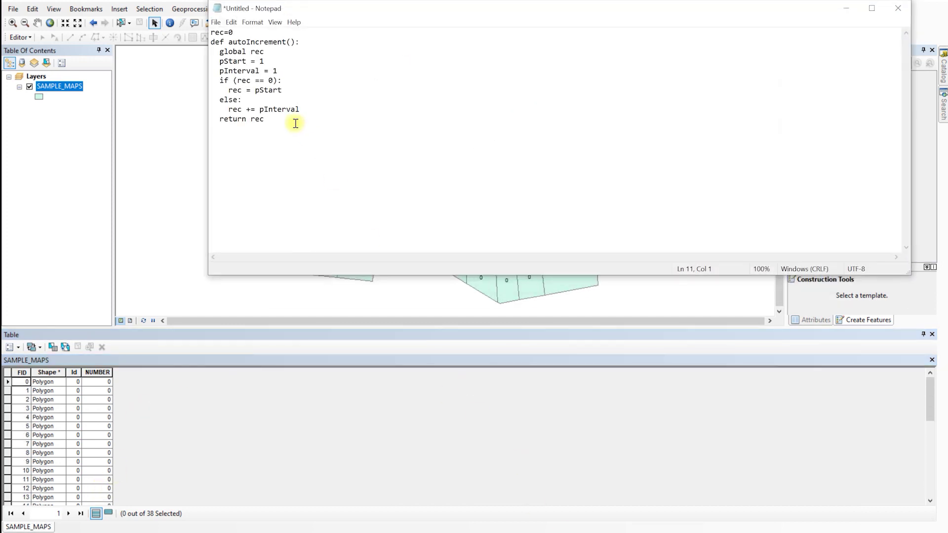
{"action": "left_click_drag", "start_coordinate": [266, 119], "coordinate": [211, 30]}
{"action": "left_click_drag", "start_coordinate": [266, 119], "coordinate": [211, 31]}
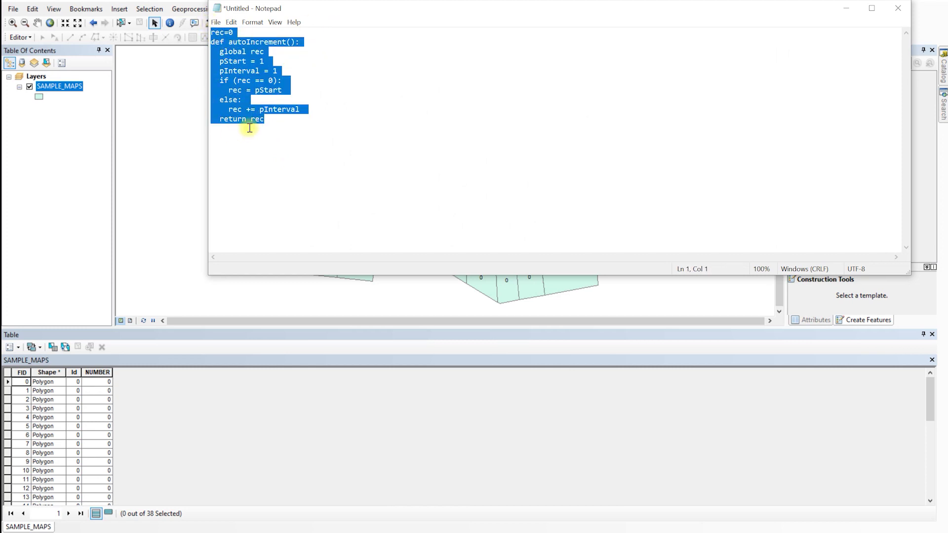
{"action": "left_click", "coordinate": [274, 63]}
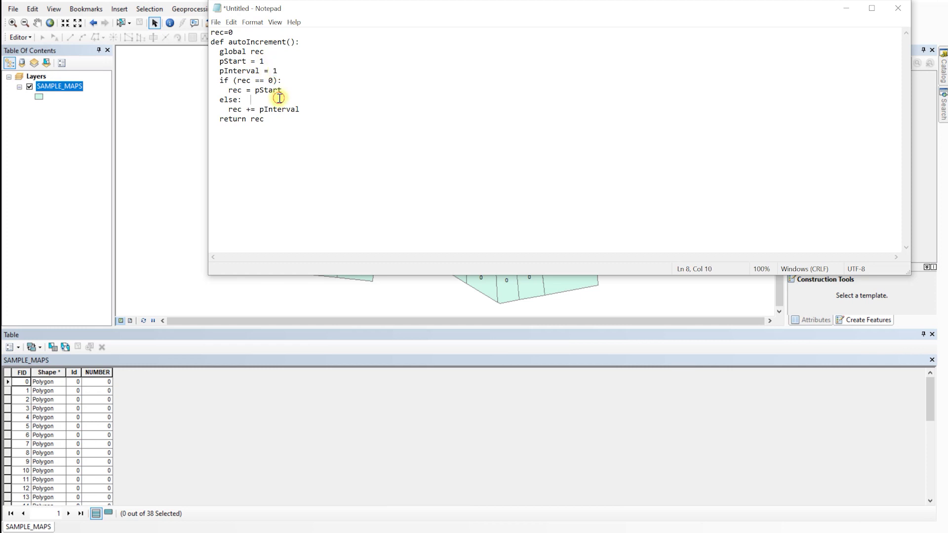
{"action": "key", "text": "alt+Tab"}
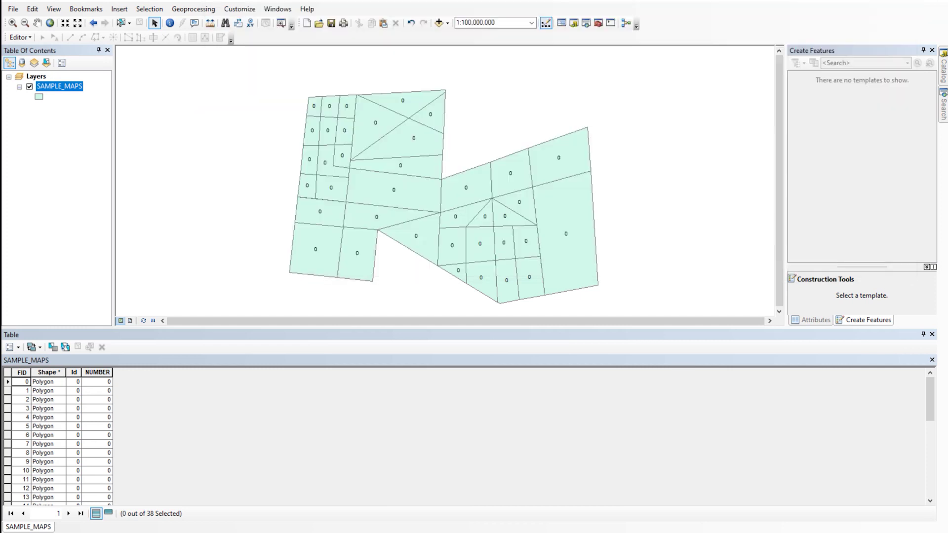
{"action": "right_click", "coordinate": [102, 374]}
{"action": "left_click", "coordinate": [131, 449]}
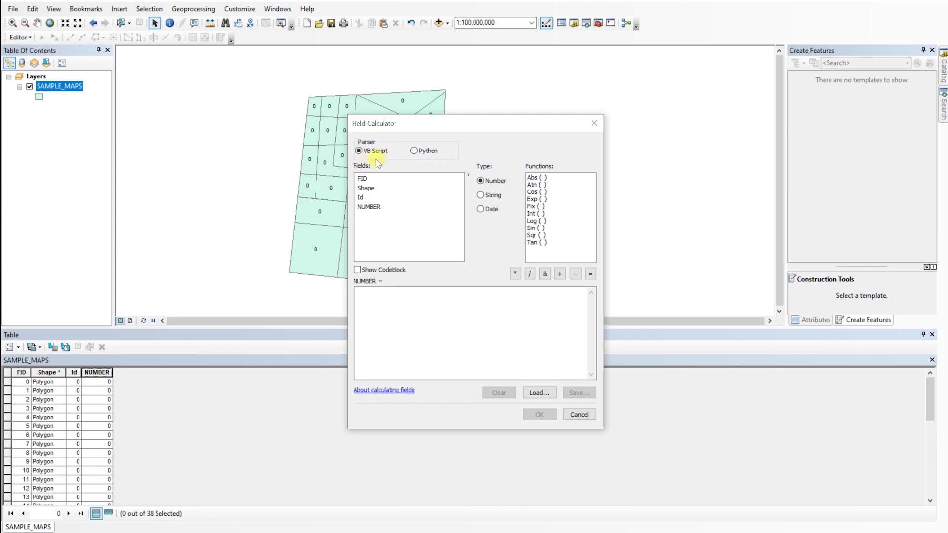
- Set the Field Calculator to Python with Show Codeblock, and copy the autoIncrement script from Notepad
{"action": "left_click", "coordinate": [414, 151]}
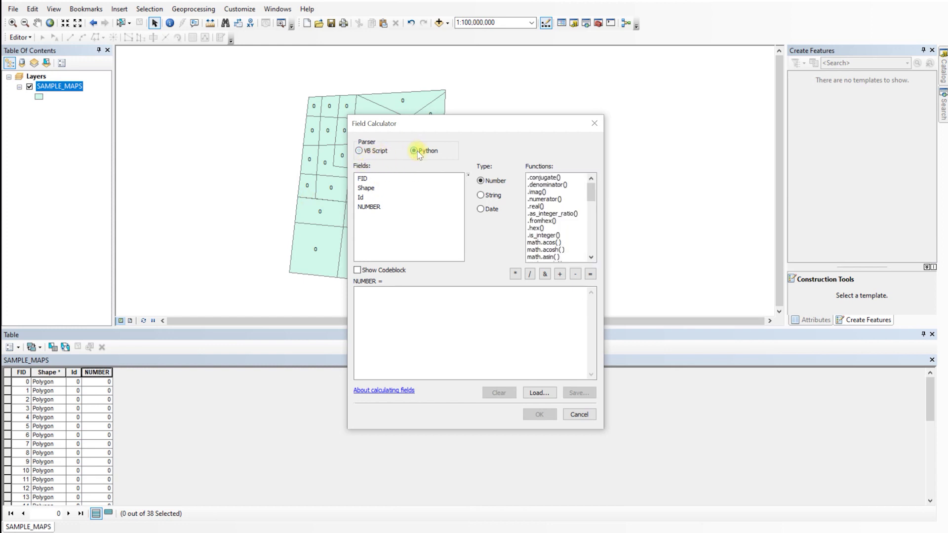
{"action": "left_click", "coordinate": [357, 270]}
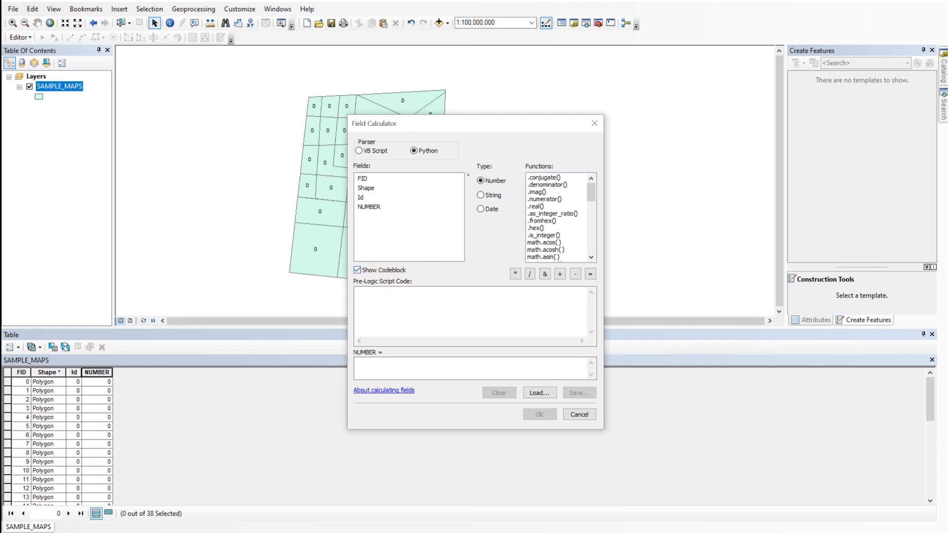
{"action": "key", "text": "alt+Tab"}
{"action": "left_click_drag", "start_coordinate": [265, 119], "coordinate": [197, 28]}
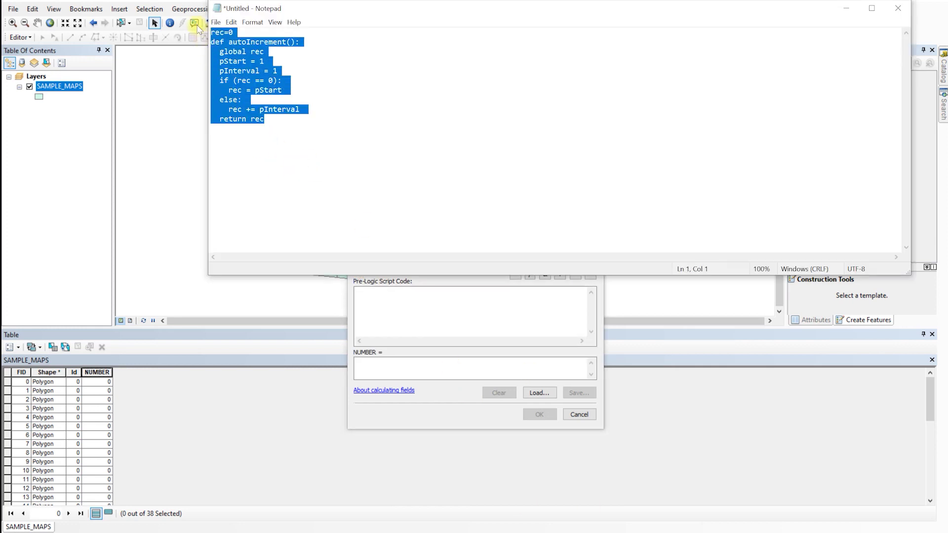
{"action": "right_click", "coordinate": [264, 56]}
{"action": "left_click", "coordinate": [288, 88]}
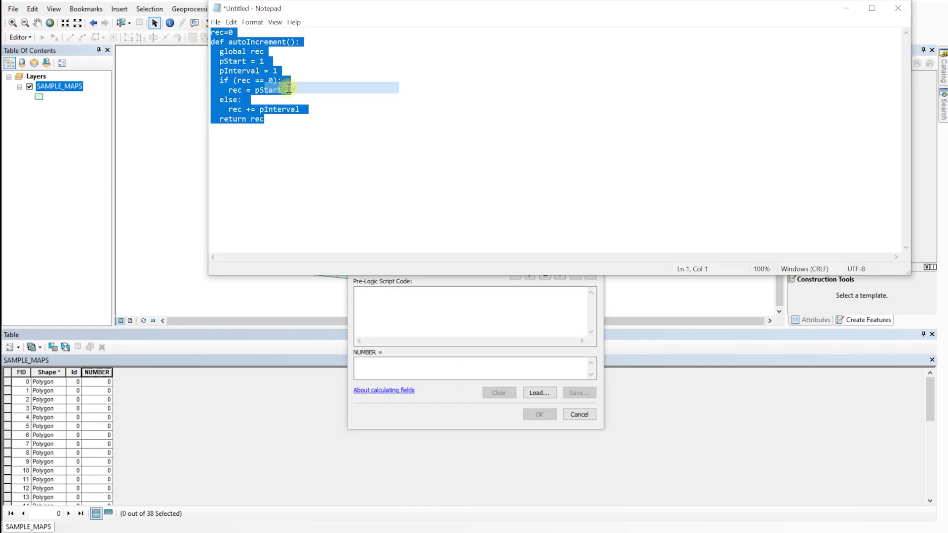
- Place the autoIncrement script in the Pre-Logic Script Code box instead of the expression
{"action": "left_click", "coordinate": [438, 370]}
{"action": "right_click", "coordinate": [387, 368]}
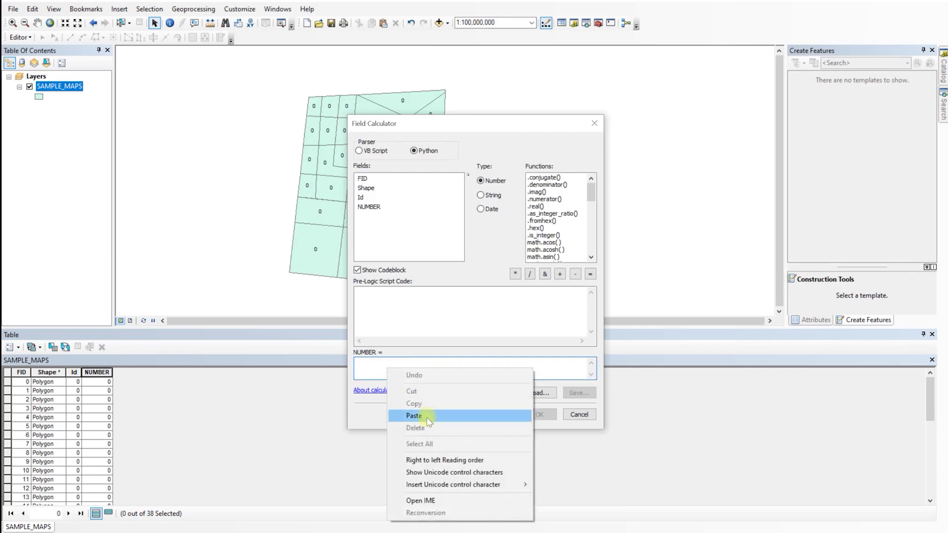
{"action": "left_click", "coordinate": [415, 416]}
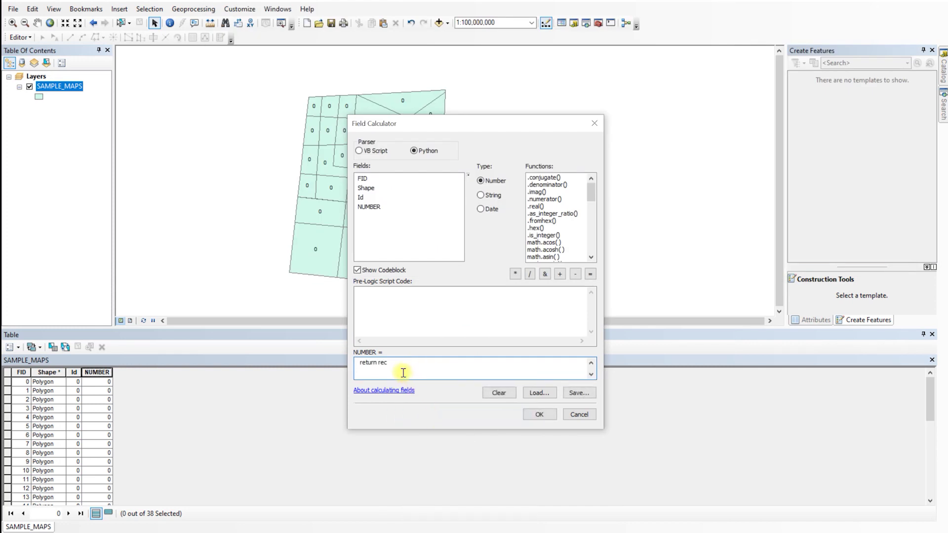
{"action": "key", "text": "ctrl+a"}
{"action": "key", "text": "ctrl+x"}
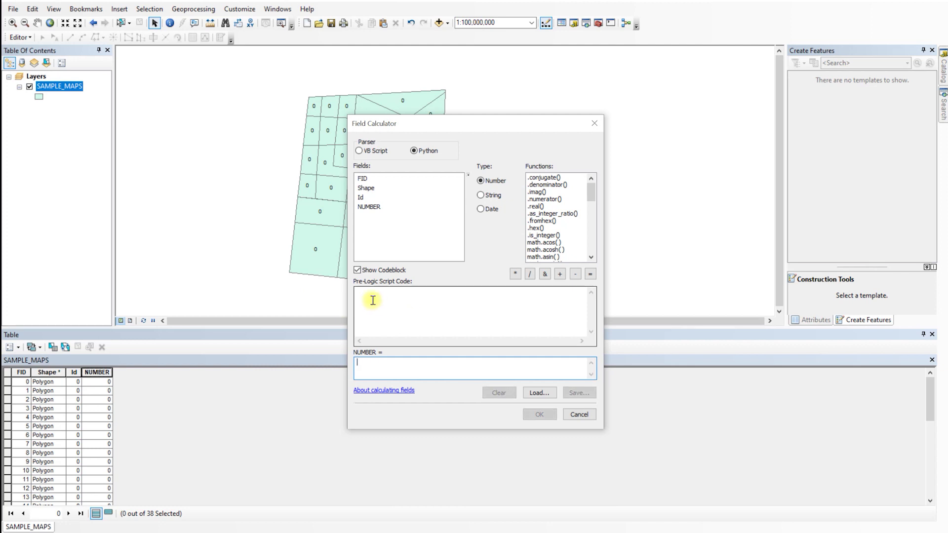
{"action": "left_click", "coordinate": [367, 295]}
{"action": "key", "text": "ctrl+v"}
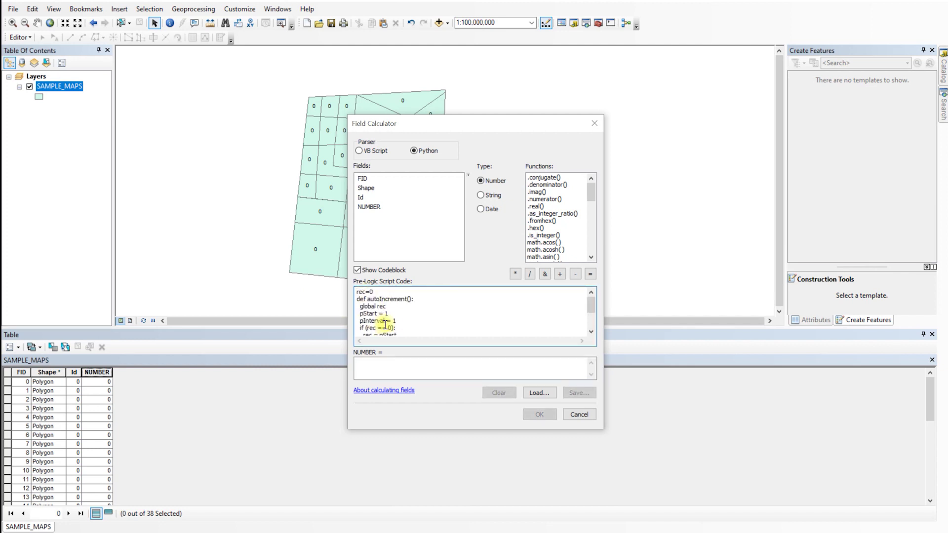
{"action": "key", "text": "alt+Tab"}
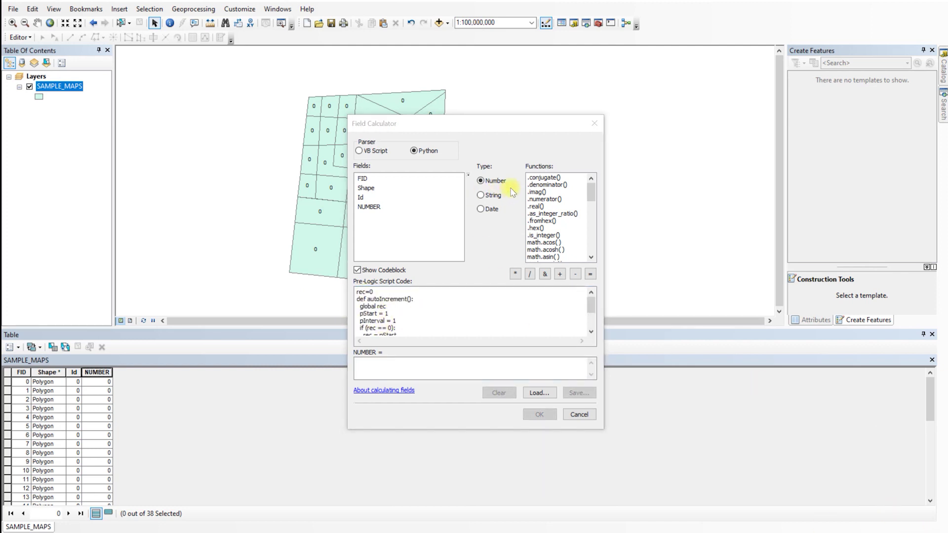
{"action": "left_click", "coordinate": [361, 362]}
- Set the NUMBER expression to autoIncrement() and run it, numbering parcels from 1
{"action": "key", "text": "ctrl+v"}
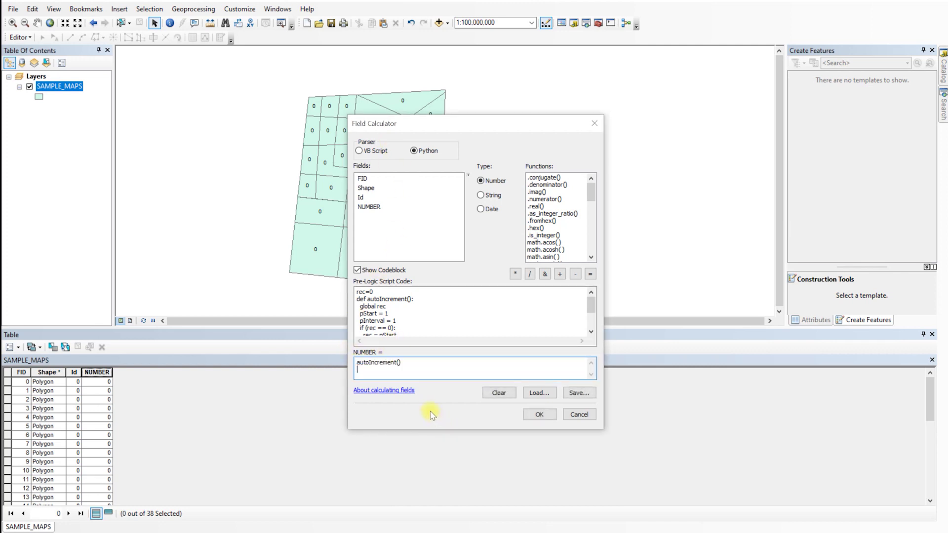
{"action": "left_click", "coordinate": [408, 328]}
{"action": "scroll", "coordinate": [393, 308], "scroll_direction": "down", "scroll_amount": 2}
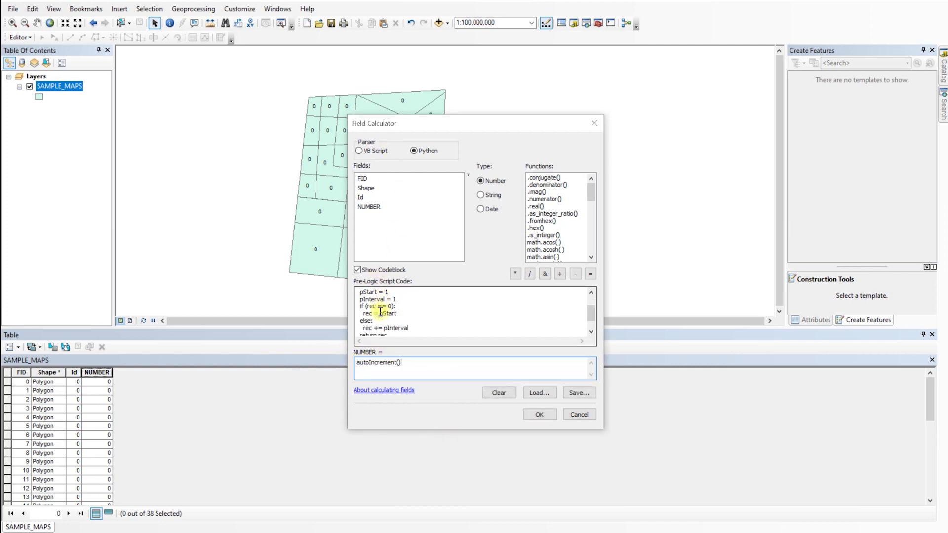
{"action": "scroll", "coordinate": [390, 331], "scroll_direction": "up", "scroll_amount": 3}
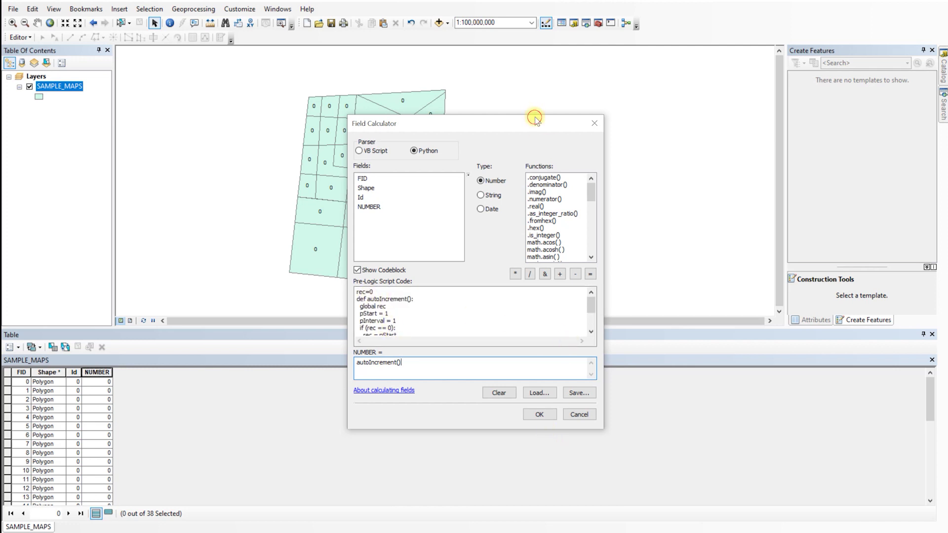
{"action": "left_click_drag", "start_coordinate": [536, 118], "coordinate": [532, 49]}
{"action": "left_click_drag", "start_coordinate": [588, 240], "coordinate": [591, 255]}
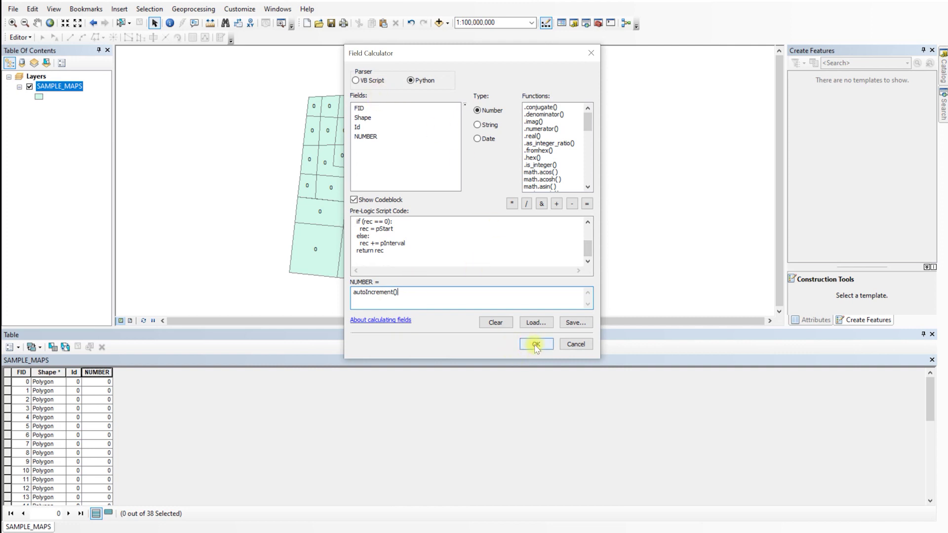
{"action": "scroll", "coordinate": [423, 259], "scroll_direction": "up", "scroll_amount": 2}
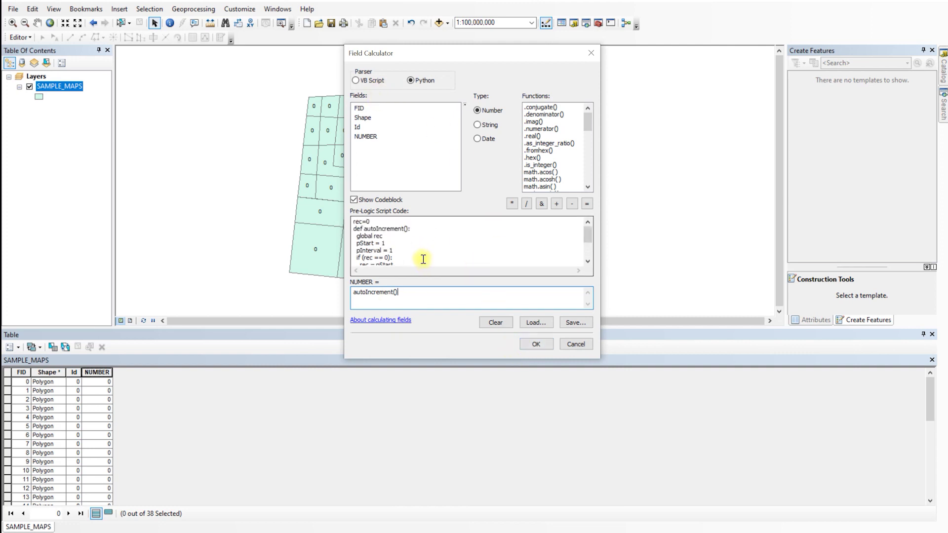
{"action": "left_click", "coordinate": [536, 344]}
- Add a Short Integer field named NUMBER_2, declining the duplicate-name rename prompt
{"action": "scroll", "coordinate": [116, 423], "scroll_direction": "down", "scroll_amount": 7}
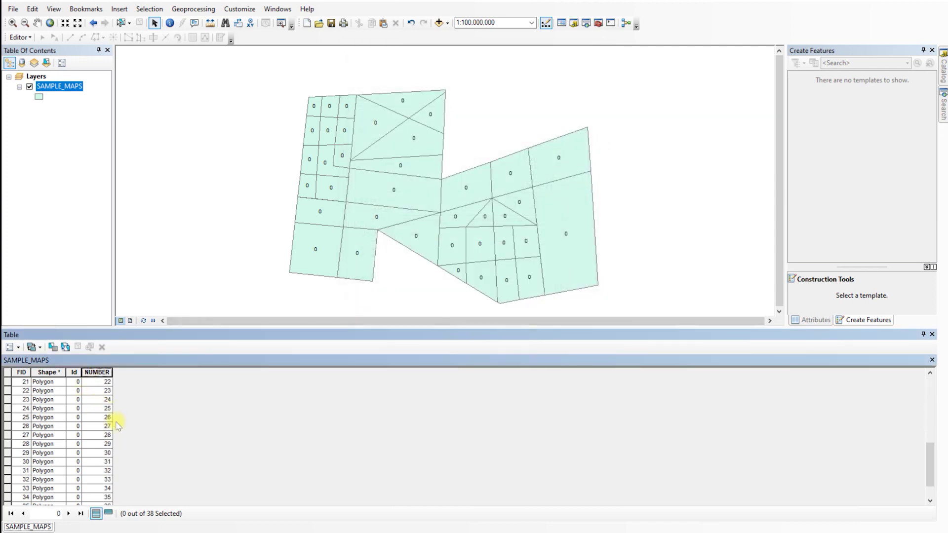
{"action": "scroll", "coordinate": [117, 423], "scroll_direction": "up", "scroll_amount": 7}
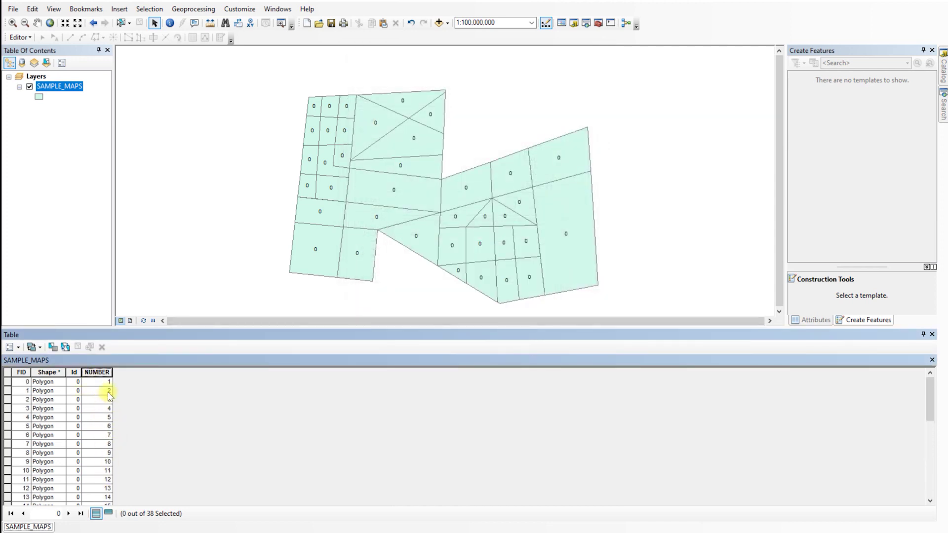
{"action": "left_click", "coordinate": [10, 347]}
{"action": "left_click", "coordinate": [48, 163]}
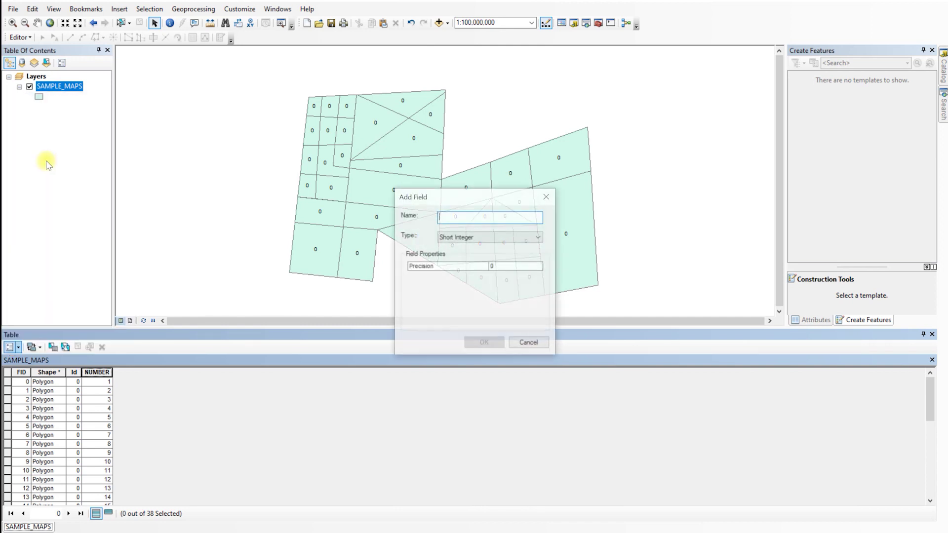
{"action": "type", "text": "NUMBER"}
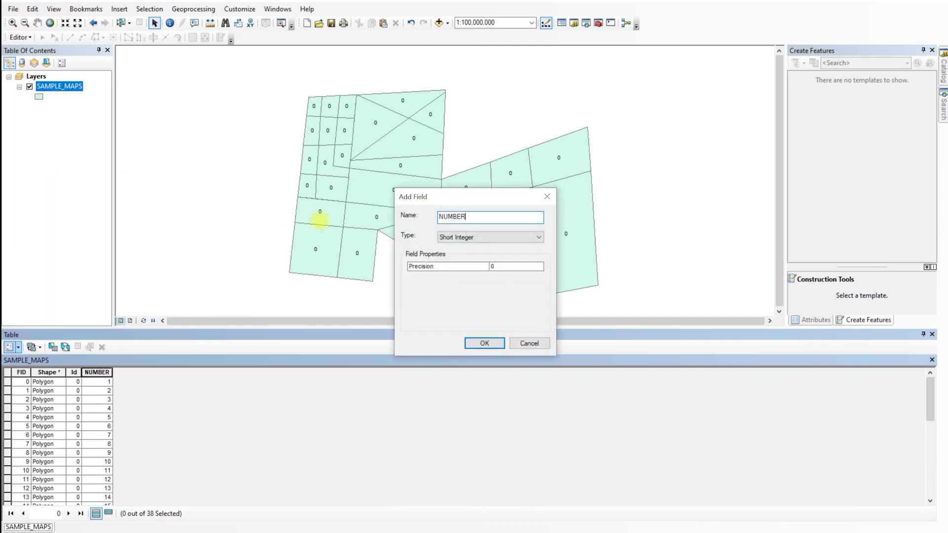
{"action": "left_click", "coordinate": [483, 343]}
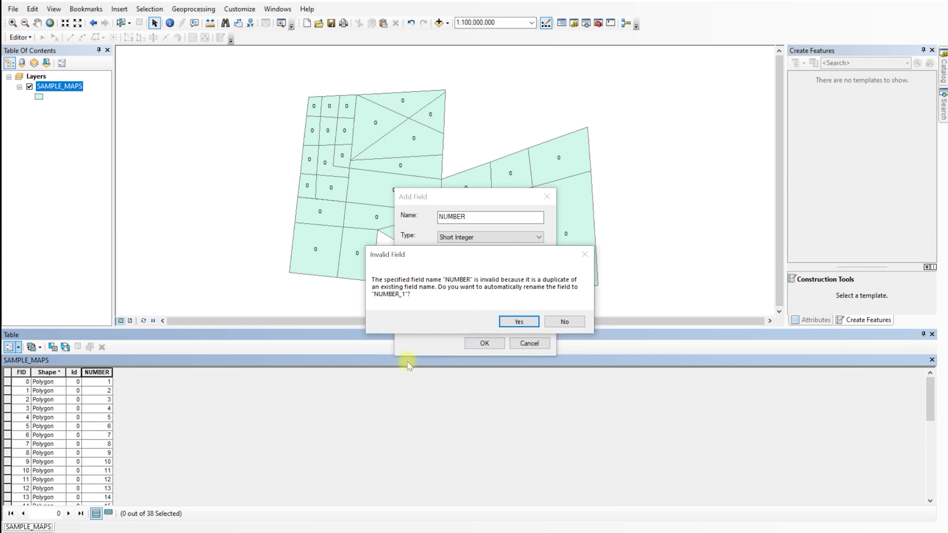
{"action": "left_click", "coordinate": [569, 321]}
{"action": "left_click", "coordinate": [481, 219]}
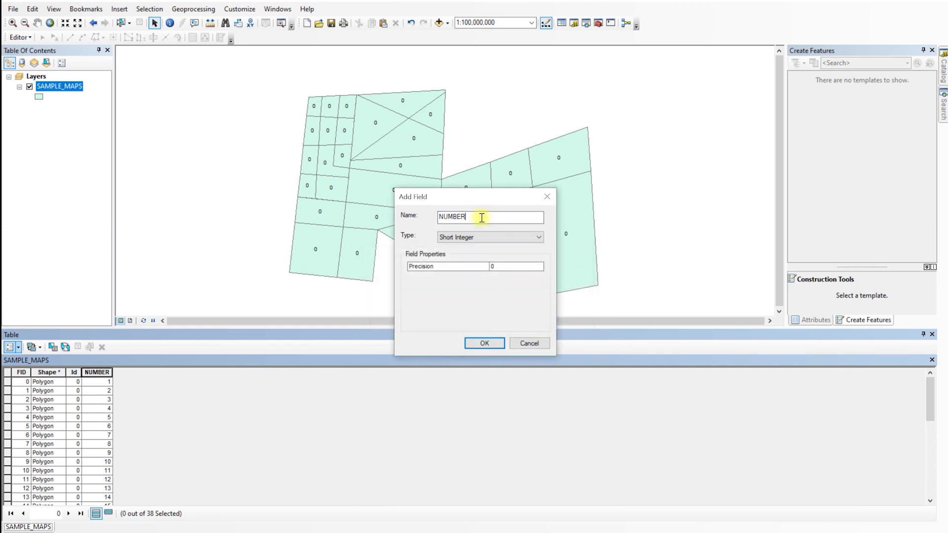
{"action": "left_click", "coordinate": [499, 341]}
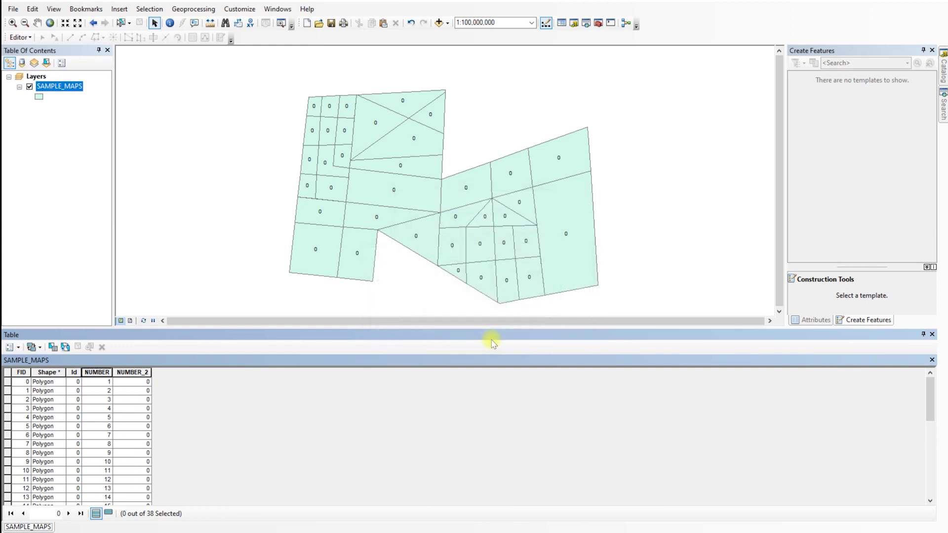
- Calculate NUMBER_2 with pStart changed to 2 in the autoIncrement code block
{"action": "right_click", "coordinate": [137, 370]}
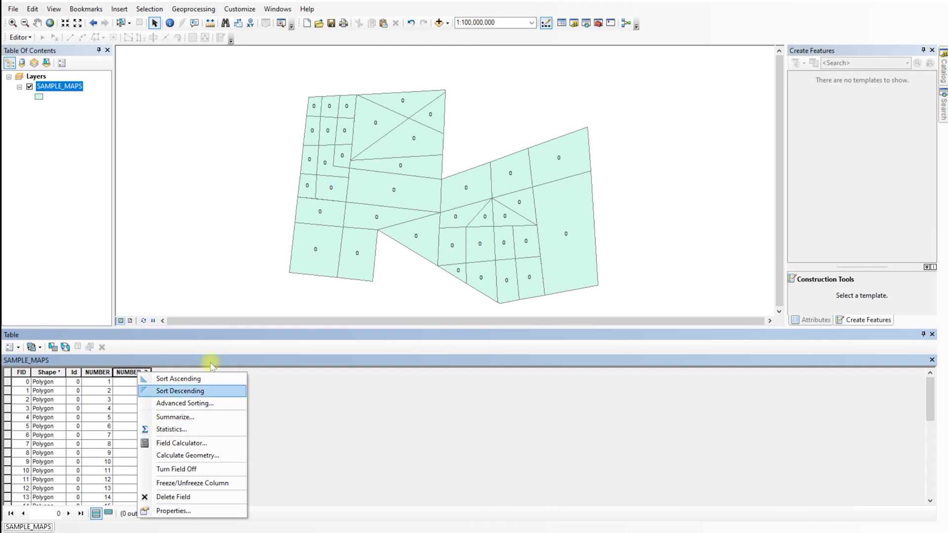
{"action": "left_click", "coordinate": [197, 443]}
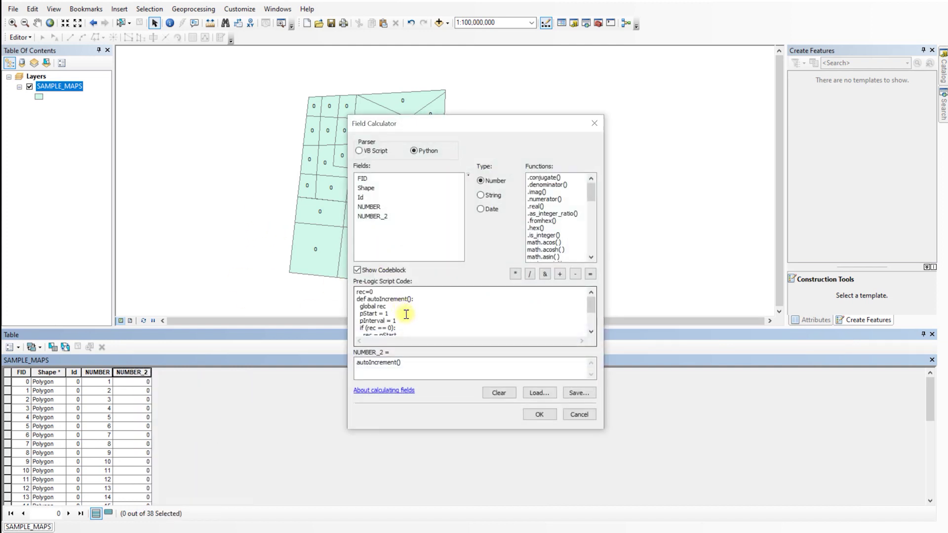
{"action": "double_click", "coordinate": [388, 313]}
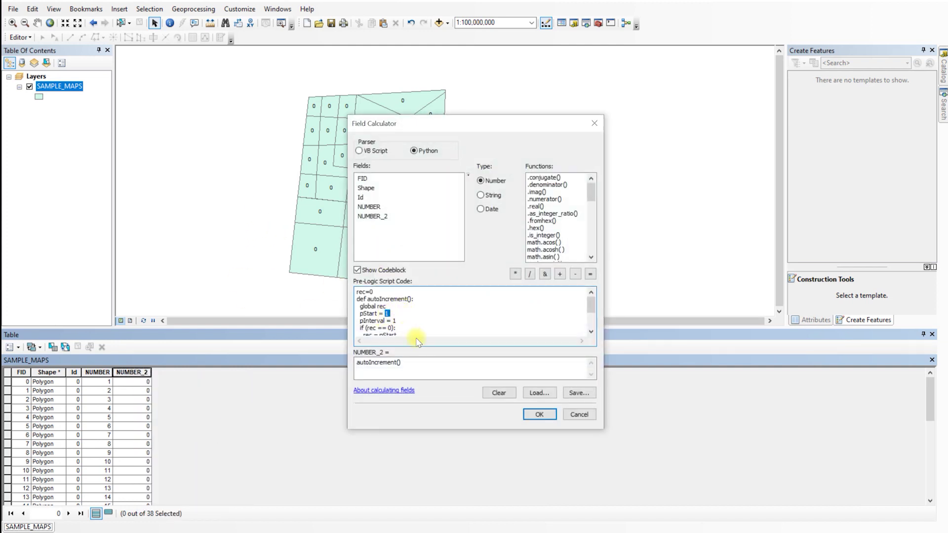
{"action": "type", "text": "2"}
{"action": "left_click", "coordinate": [540, 414]}
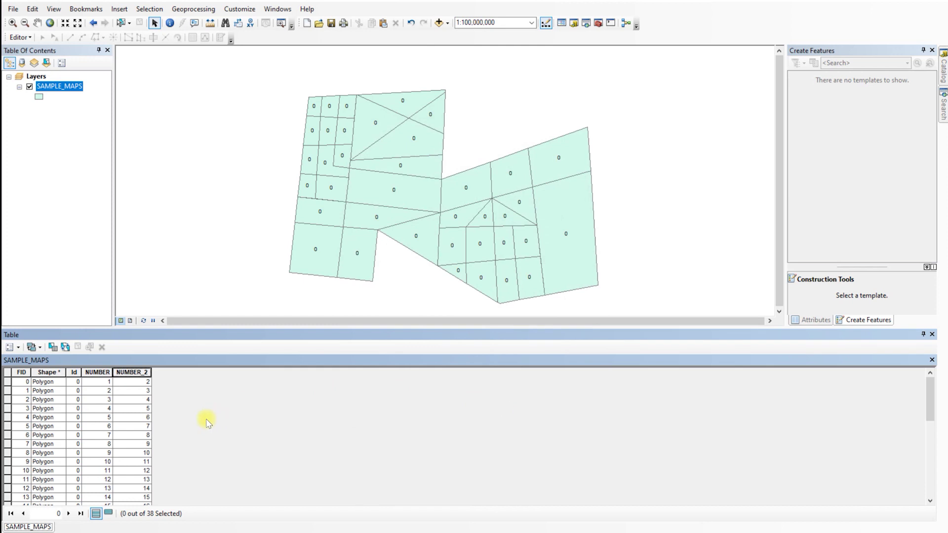
{"action": "scroll", "coordinate": [146, 489], "scroll_direction": "down", "scroll_amount": 8}
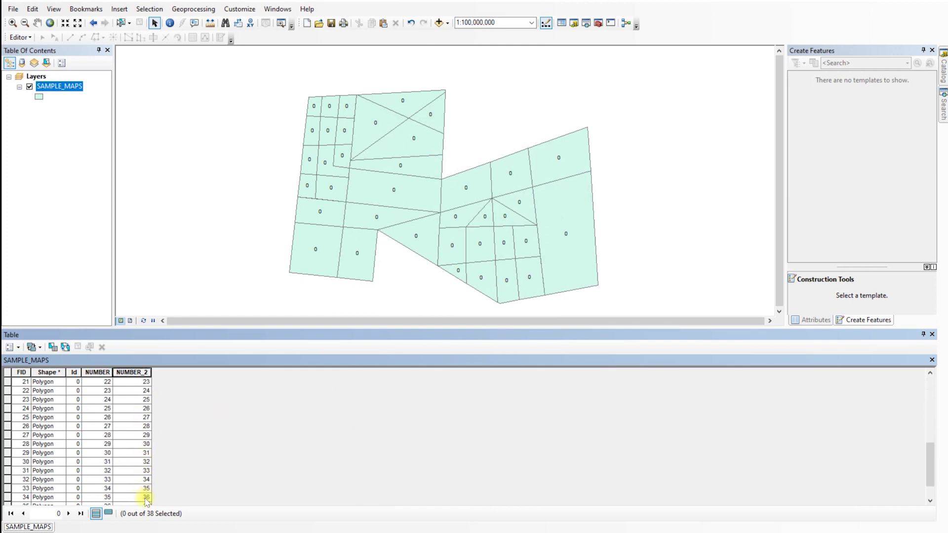
{"action": "scroll", "coordinate": [145, 493], "scroll_direction": "up", "scroll_amount": 8}
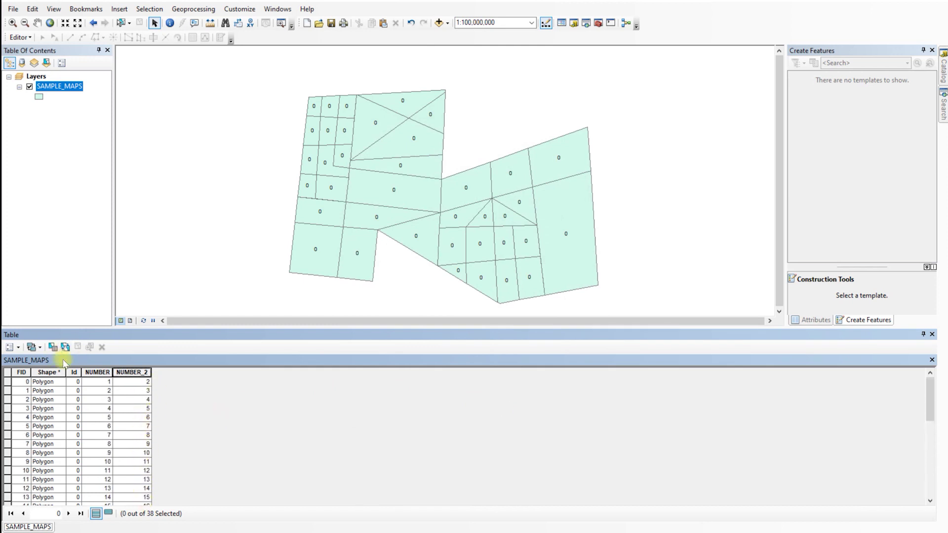
{"action": "right_click", "coordinate": [139, 373]}
- Recalculate NUMBER_2 with pInterval set to 5 in the autoIncrement code block
{"action": "left_click", "coordinate": [187, 444]}
{"action": "double_click", "coordinate": [387, 314]}
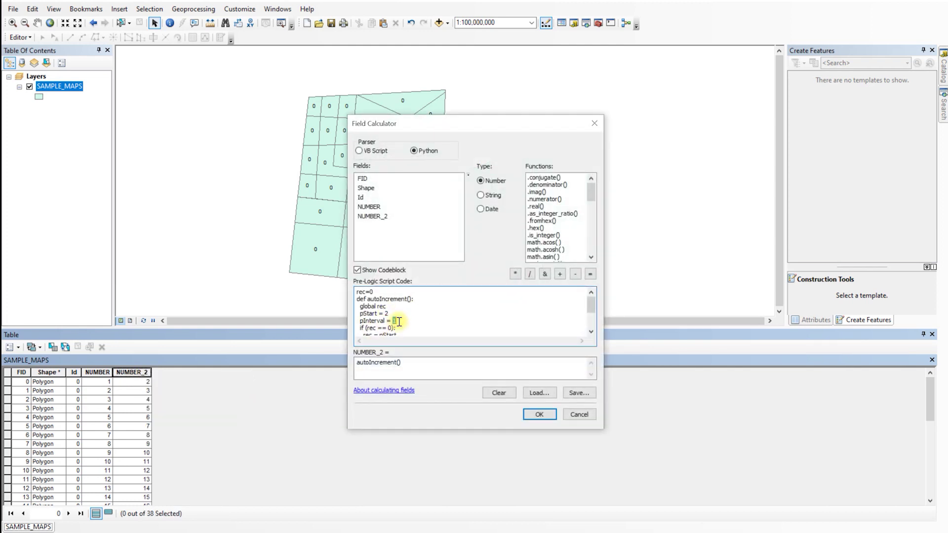
{"action": "type", "text": "5"}
{"action": "left_click", "coordinate": [538, 415]}
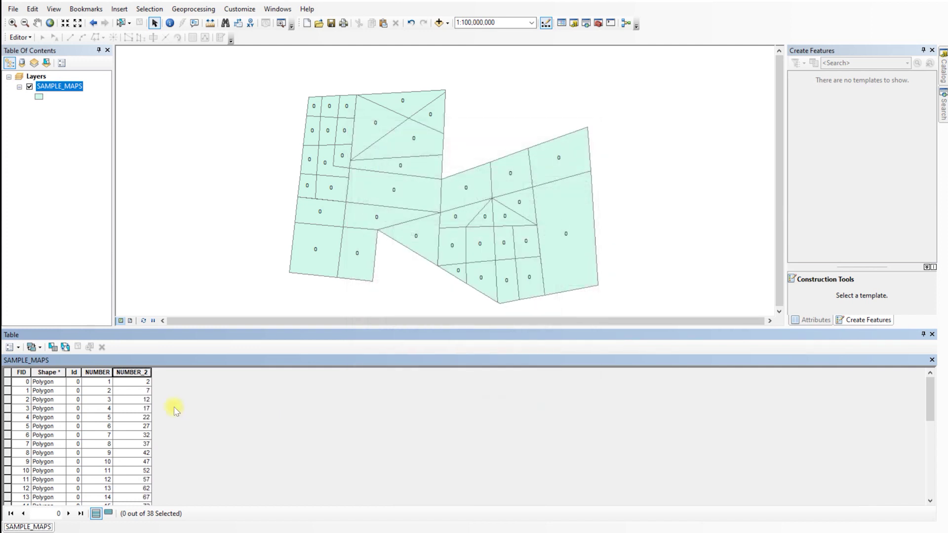
{"action": "scroll", "coordinate": [143, 489], "scroll_direction": "down", "scroll_amount": 8}
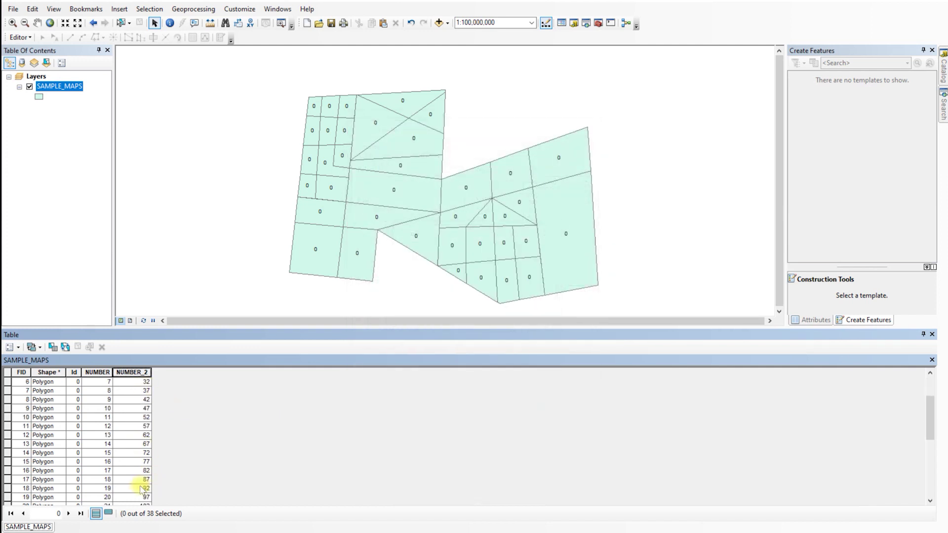
{"action": "scroll", "coordinate": [144, 489], "scroll_direction": "up", "scroll_amount": 8}
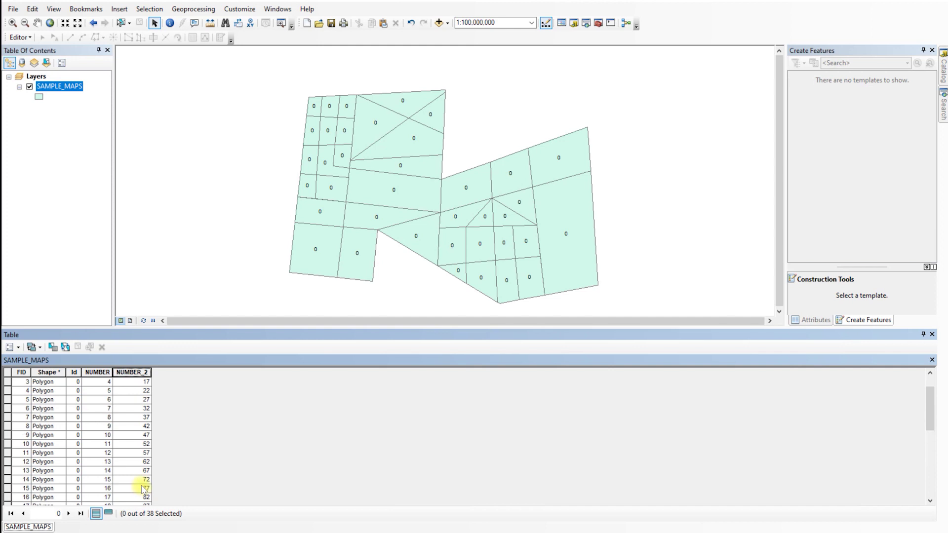
{"action": "right_click", "coordinate": [136, 373]}
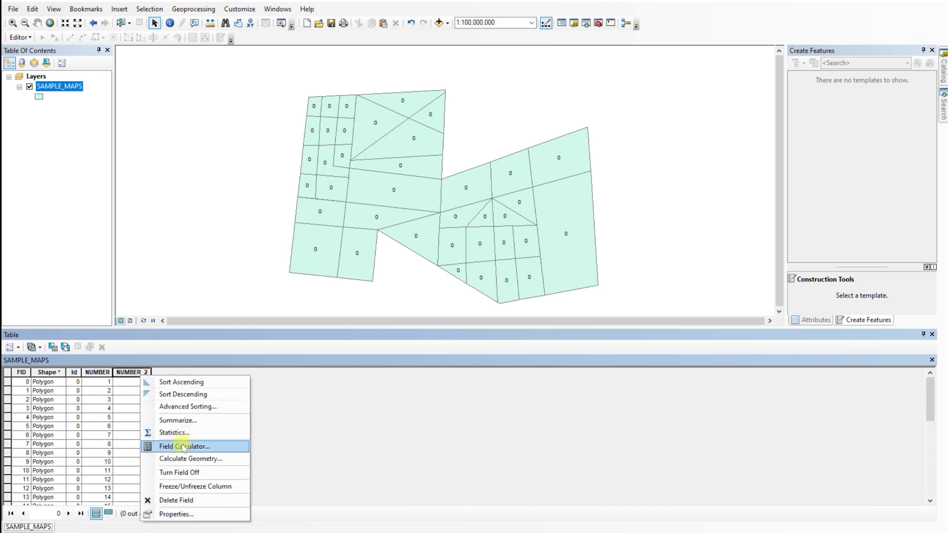
- Delete the NUMBER_2 field and label the SAMPLE_MAPS parcels with their NUMBER field
{"action": "left_click", "coordinate": [175, 497]}
{"action": "left_click", "coordinate": [513, 322]}
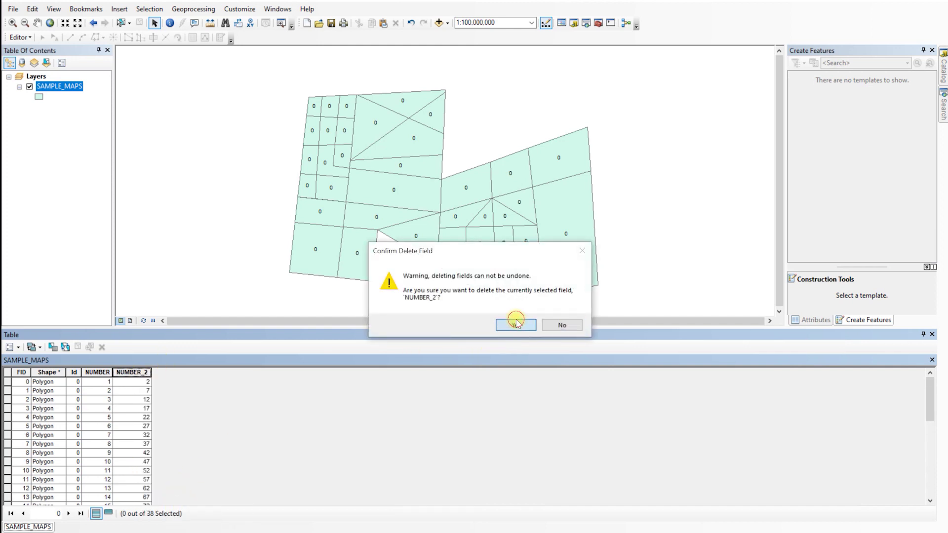
{"action": "right_click", "coordinate": [56, 92]}
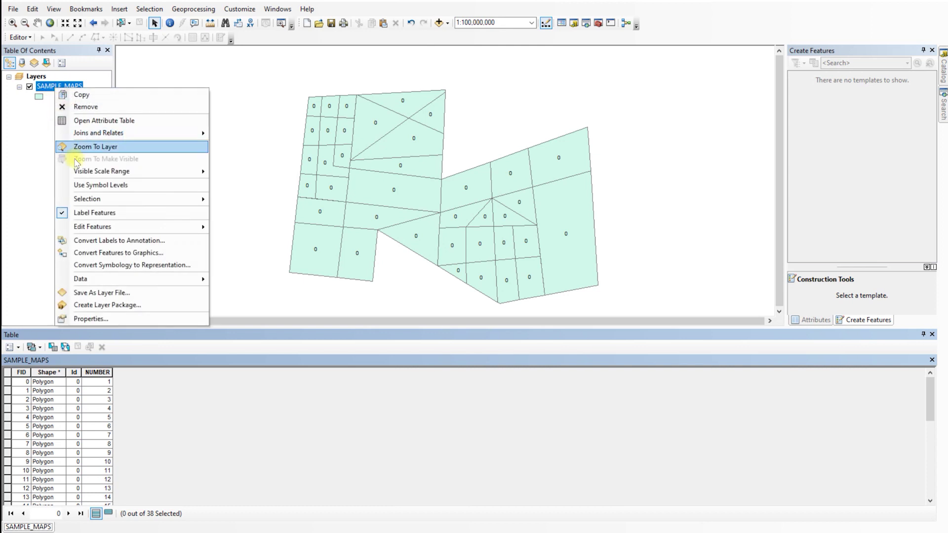
{"action": "left_click", "coordinate": [91, 321]}
{"action": "left_click", "coordinate": [468, 252]}
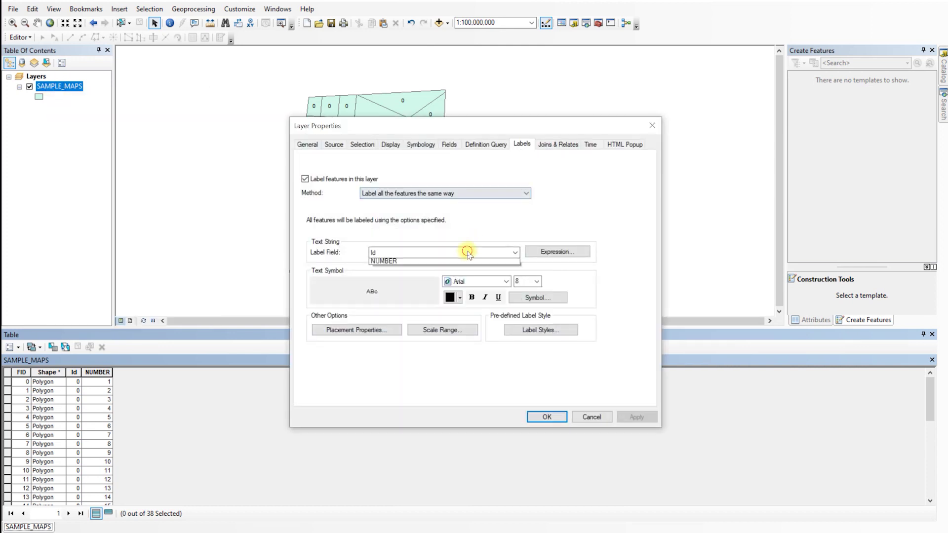
{"action": "left_click", "coordinate": [388, 276]}
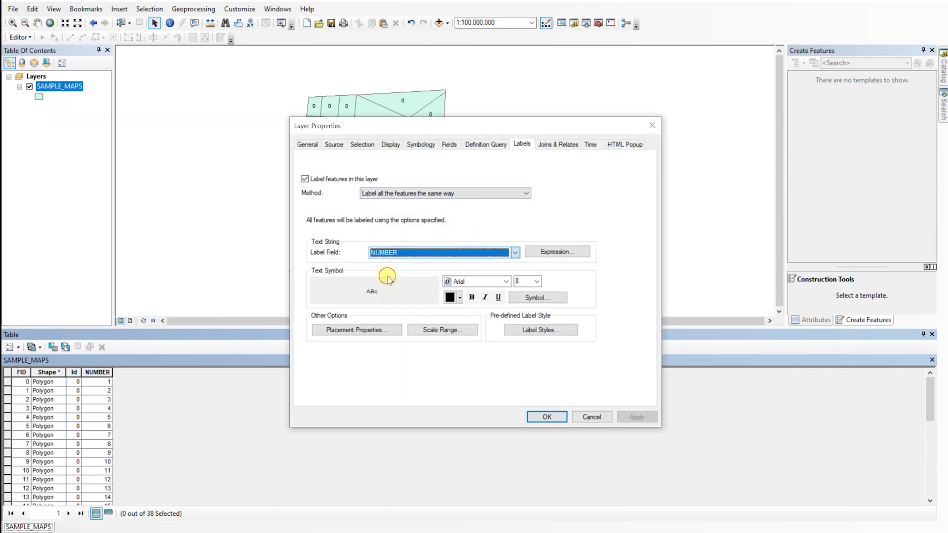
{"action": "left_click", "coordinate": [547, 416]}
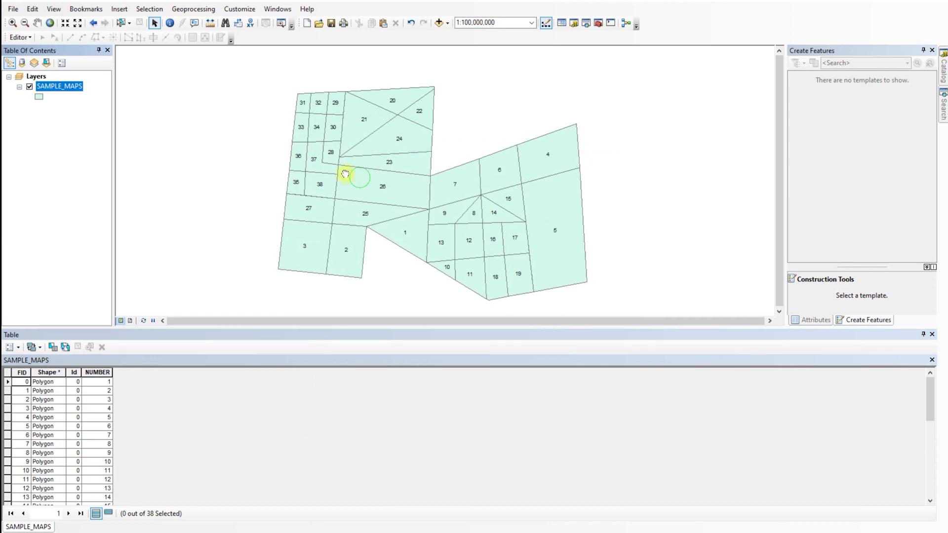
- Select parcel 1's record in the attribute table to check the labelling
{"action": "scroll", "coordinate": [345, 172], "scroll_direction": "down", "scroll_amount": 2}
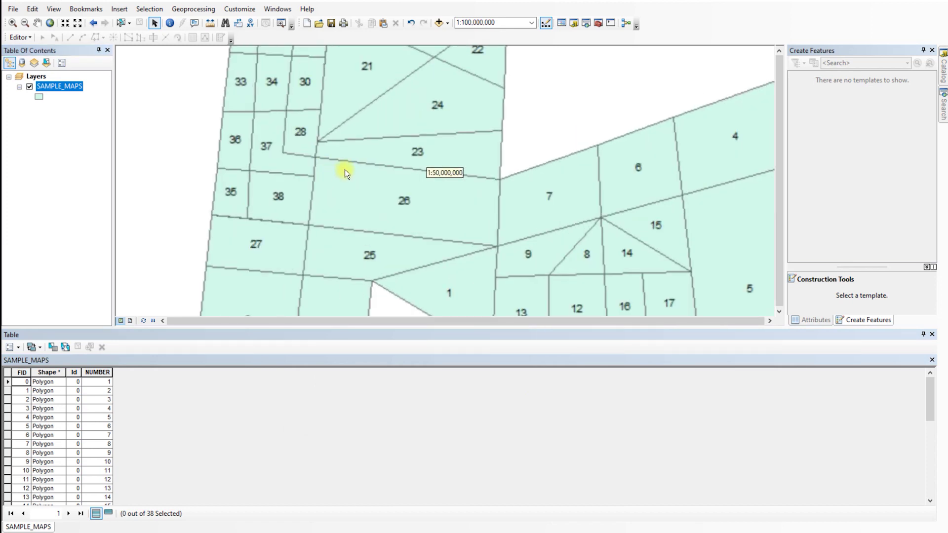
{"action": "left_click", "coordinate": [7, 382]}
{"action": "scroll", "coordinate": [390, 192], "scroll_direction": "up", "scroll_amount": 1}
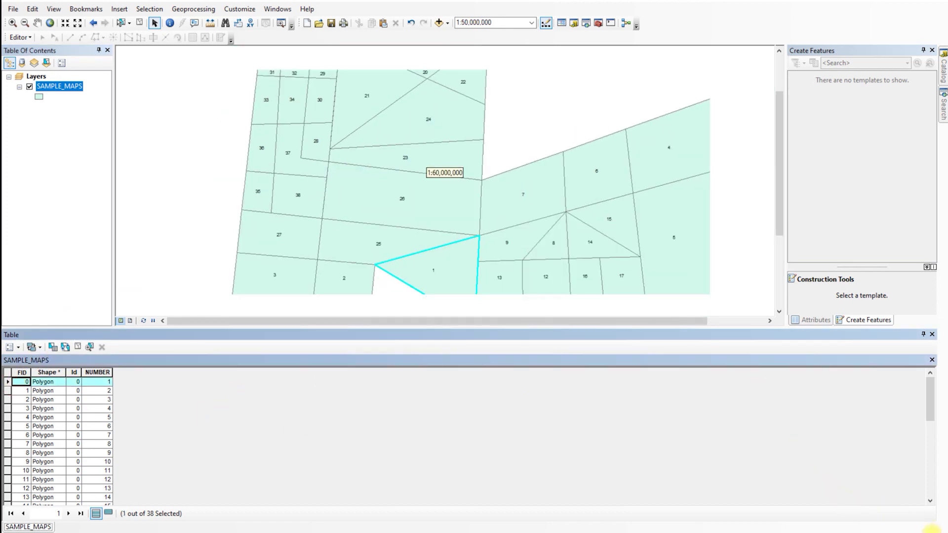